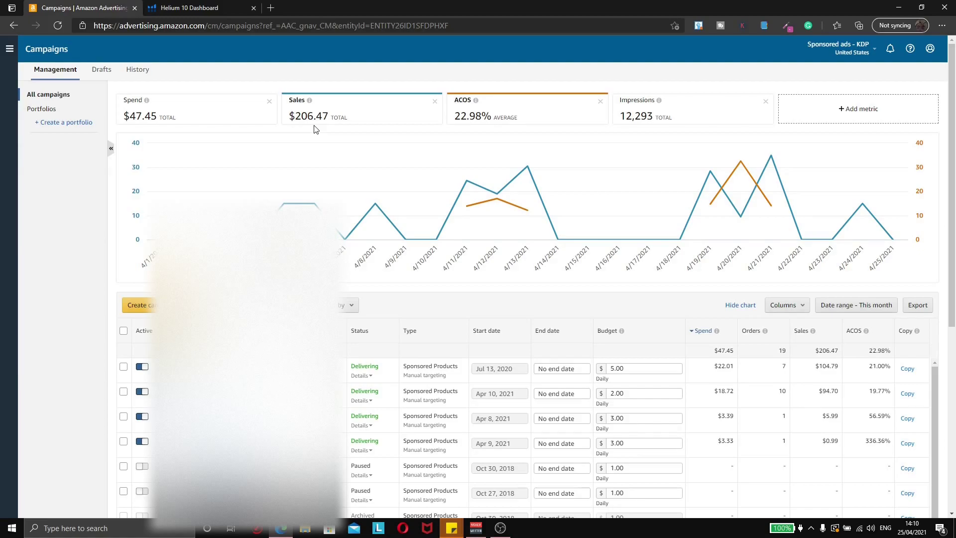
mouse_move(311, 158)
mouse_move(272, 204)
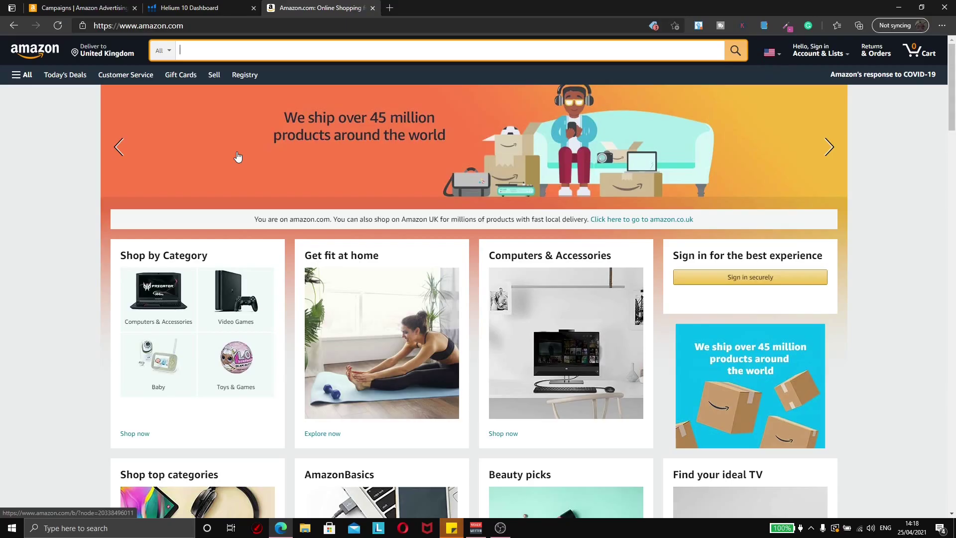
Step: Search the Books department for "keto cookbook"
click(165, 50)
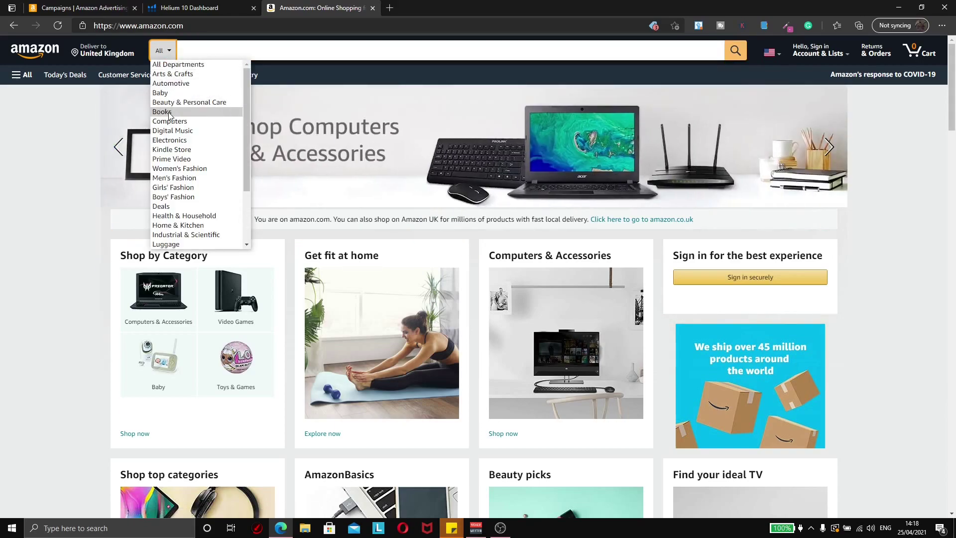
click(178, 64)
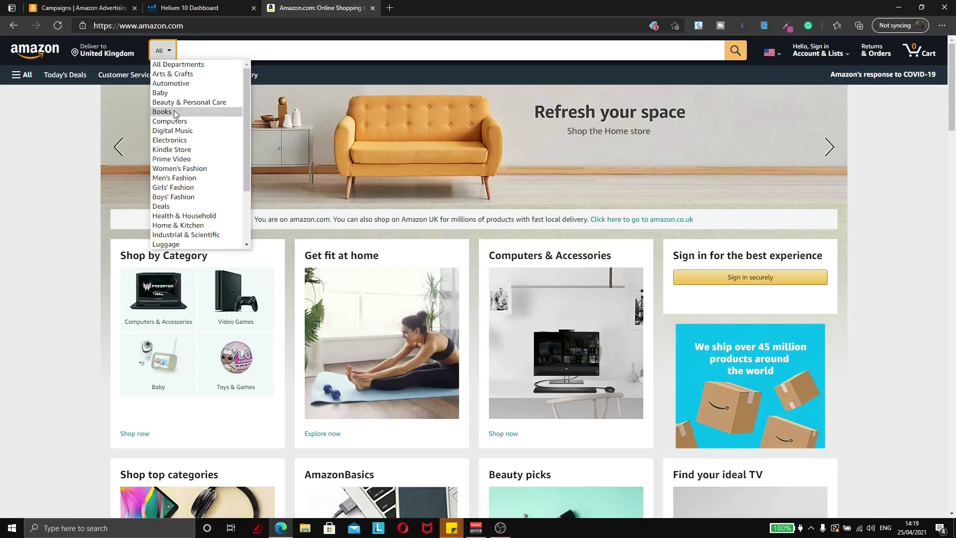
click(199, 111)
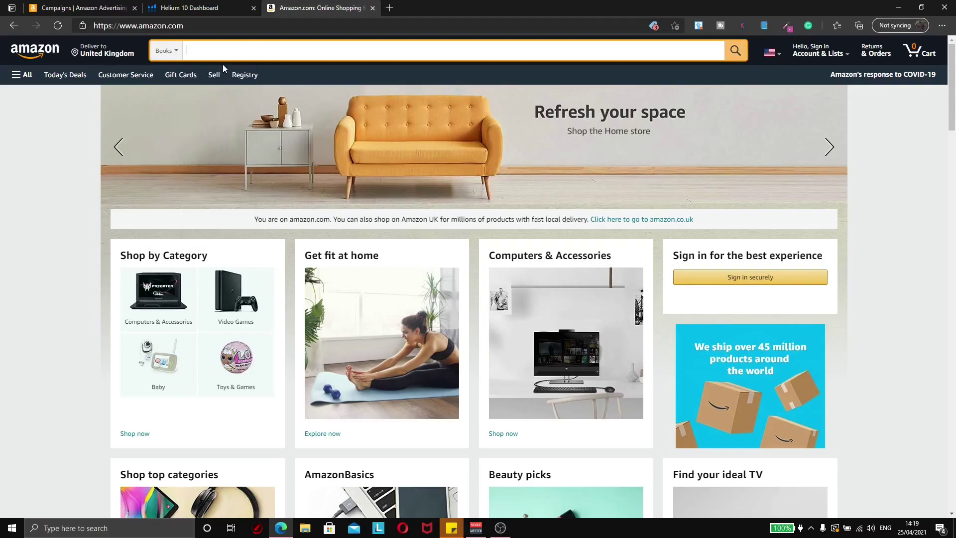
text(keto cookbook)
key(Return)
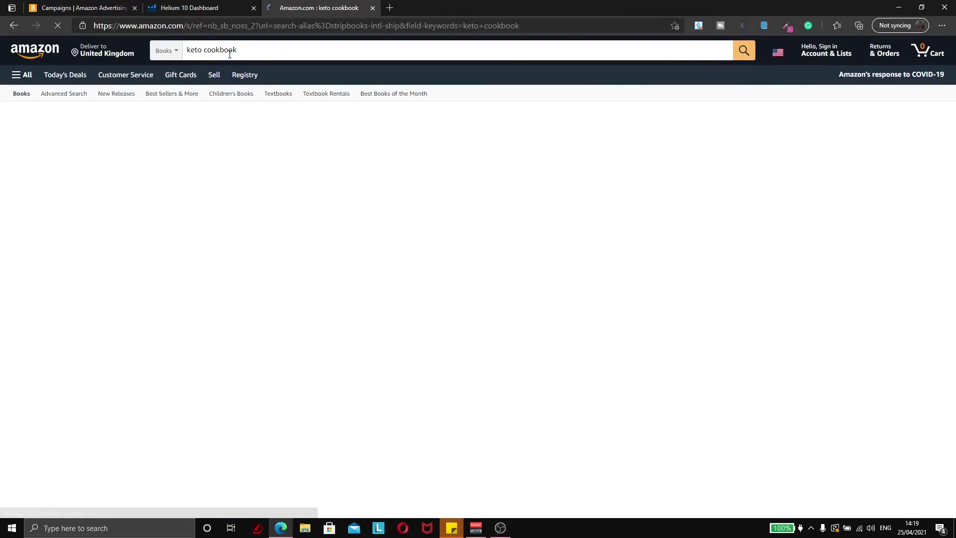
Step: Compare the "keto cookbook" search suggestions in Books and All Departments, and run the search across All Departments
click(237, 54)
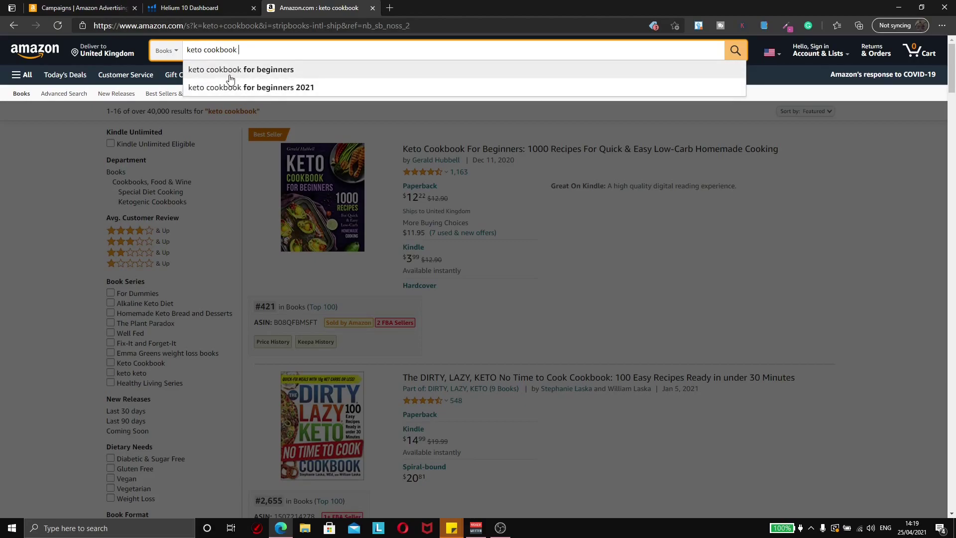
click(166, 50)
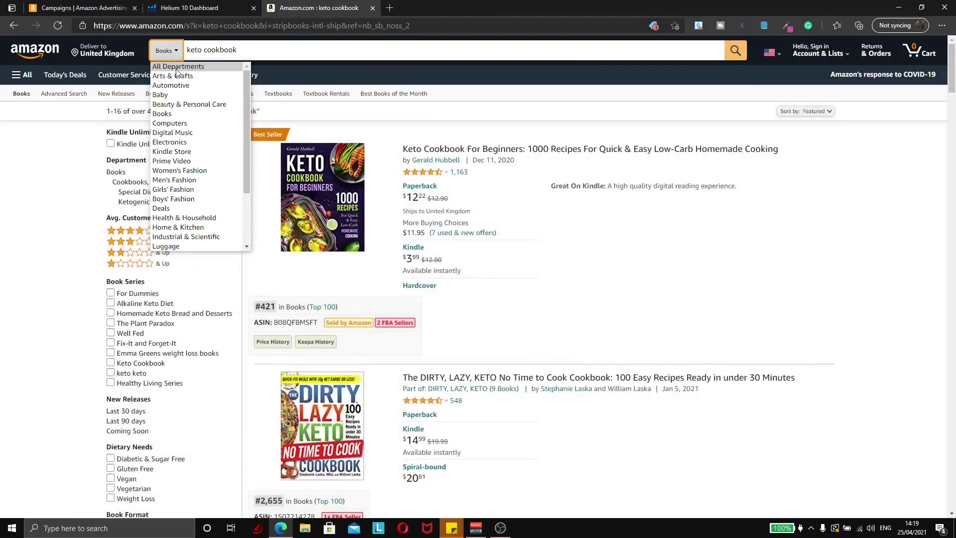
click(176, 68)
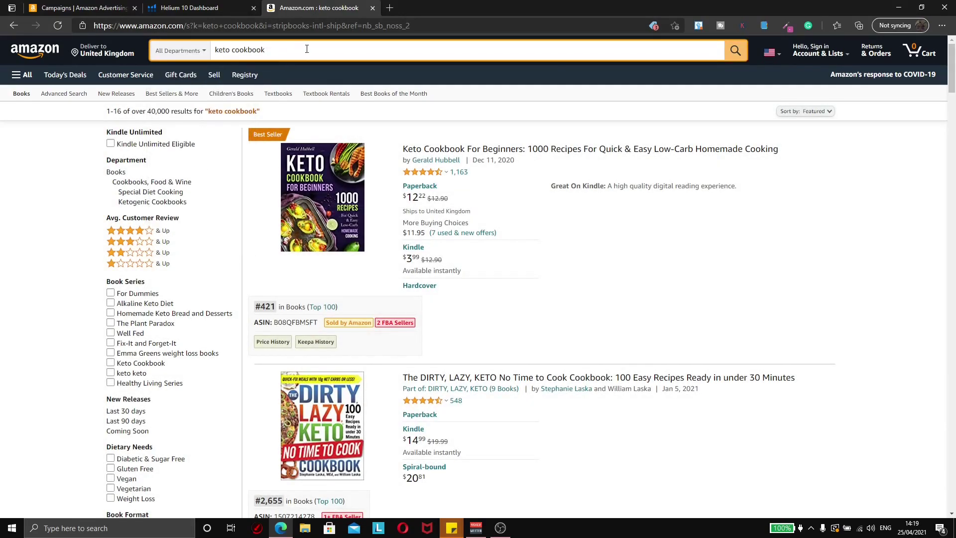
click(307, 48)
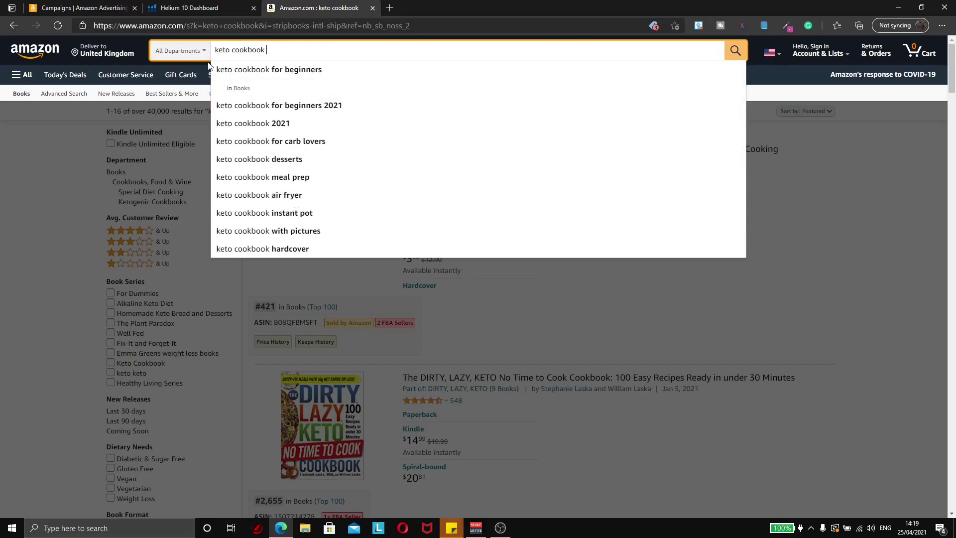
click(293, 58)
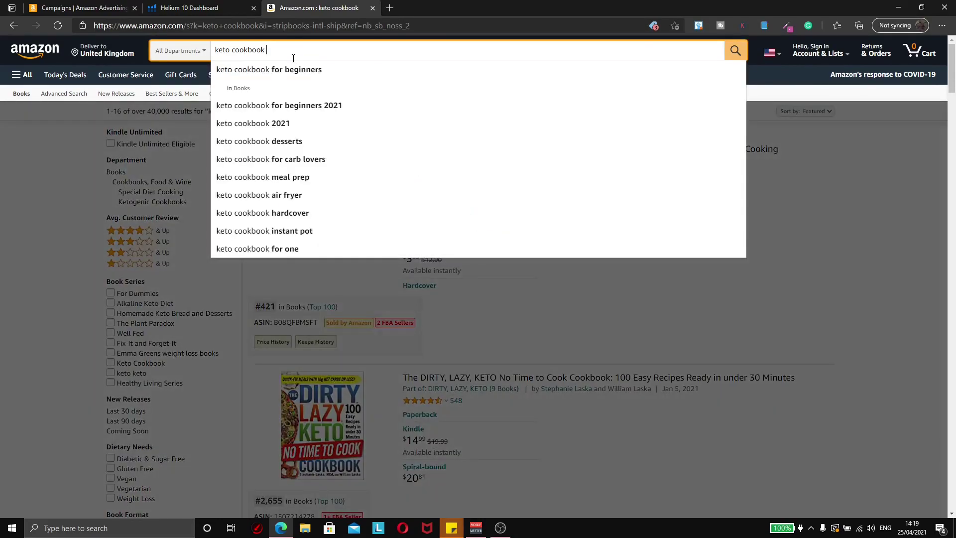
key(Return)
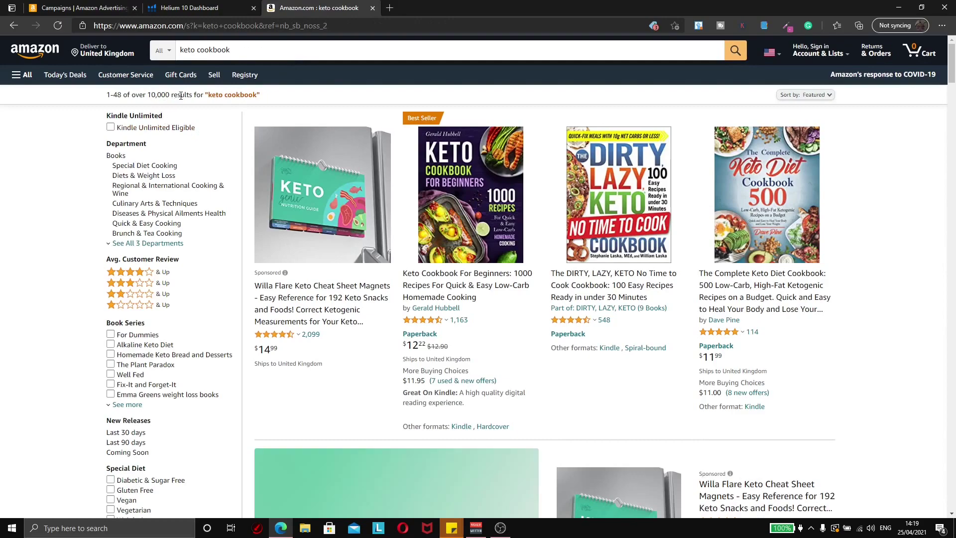
Step: Restrict the "keto cookbook" search to the Books department and run it again
click(162, 50)
click(182, 112)
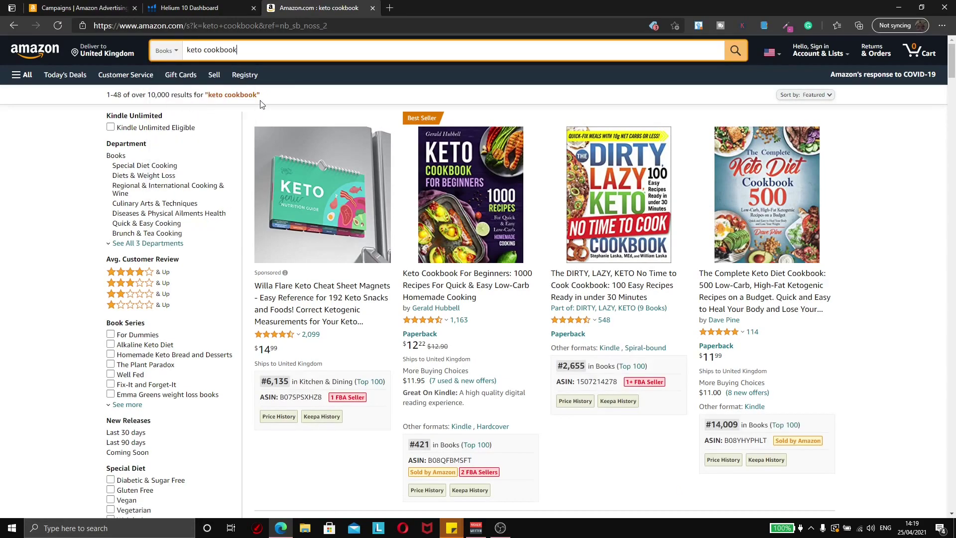
click(744, 53)
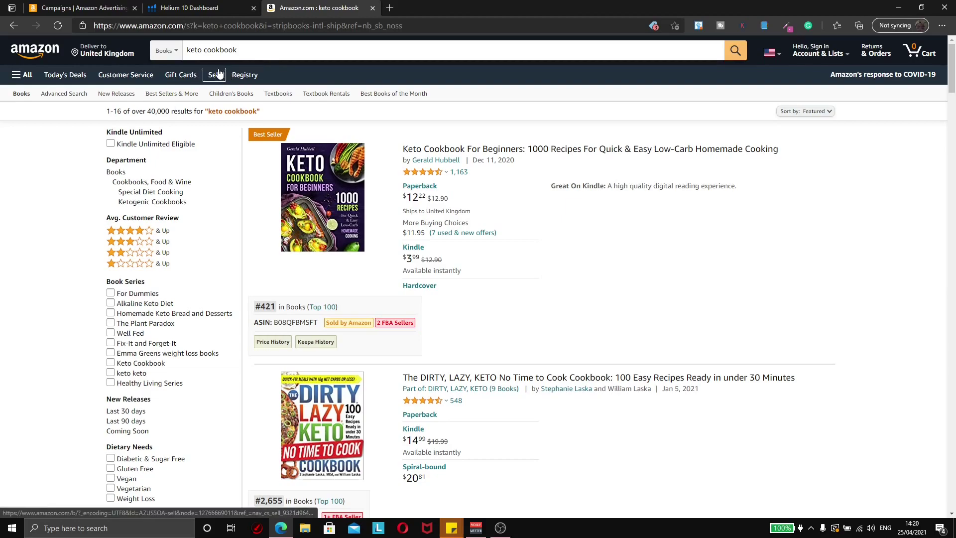
Step: Review the Books search suggestions for "keto cookbook" and switch the search scope to All Departments
click(204, 51)
drag(204, 50, 238, 51)
click(198, 52)
click(264, 53)
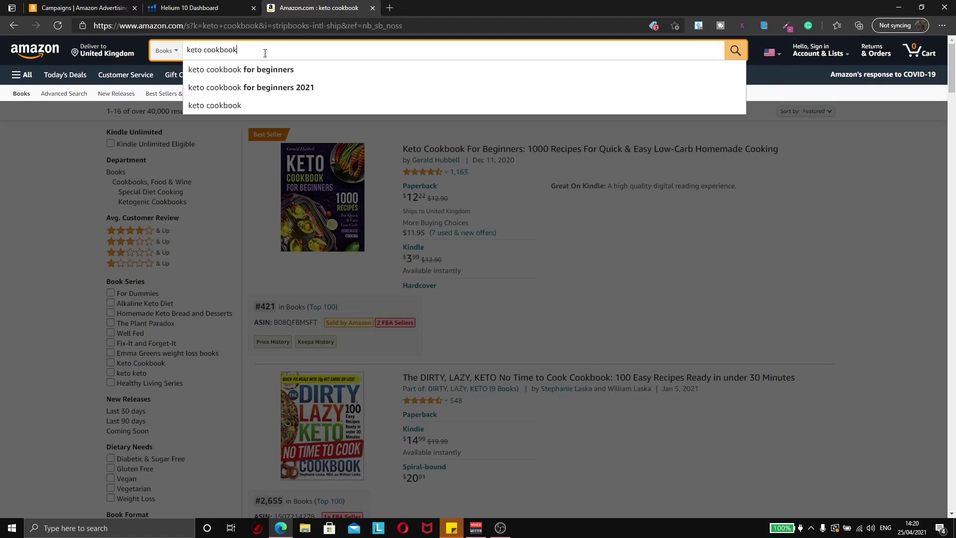
click(83, 190)
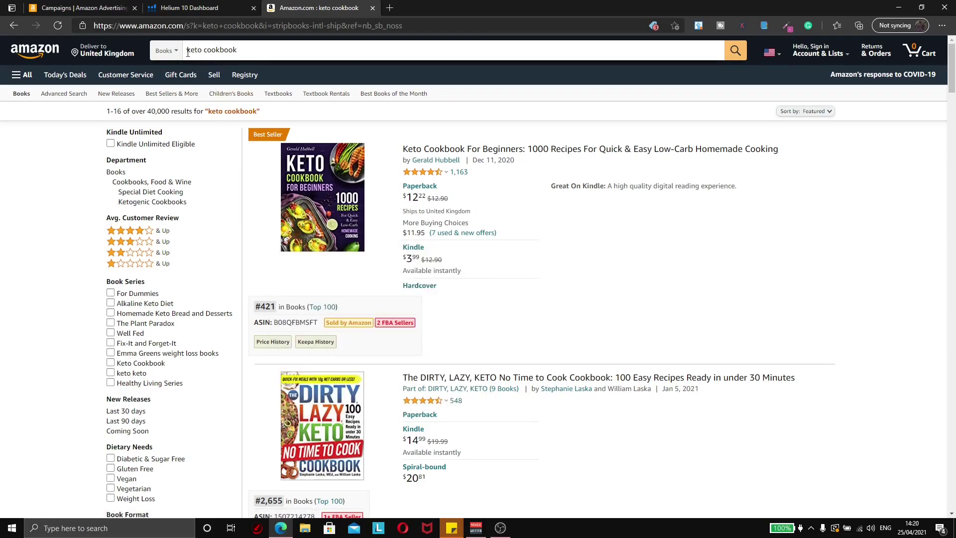
drag(255, 54, 203, 55)
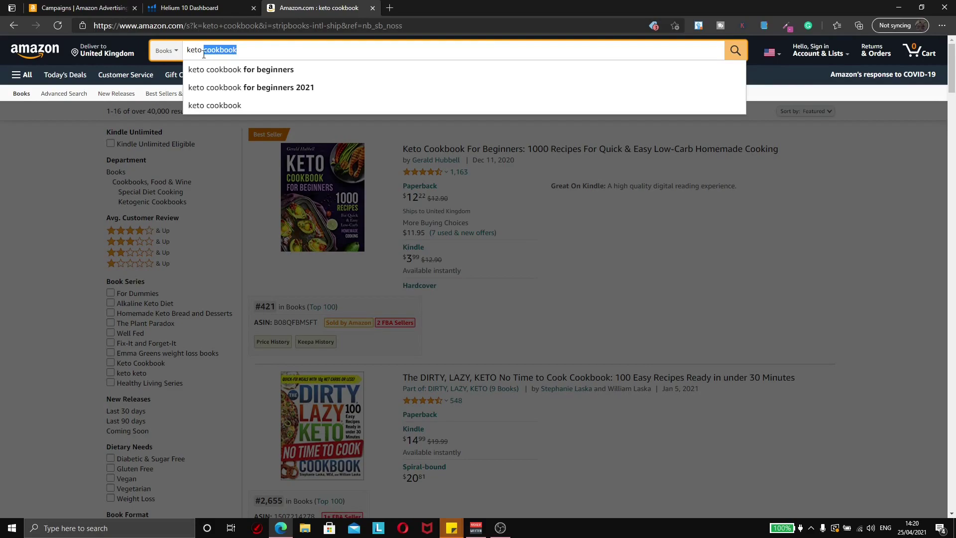
click(166, 50)
click(180, 67)
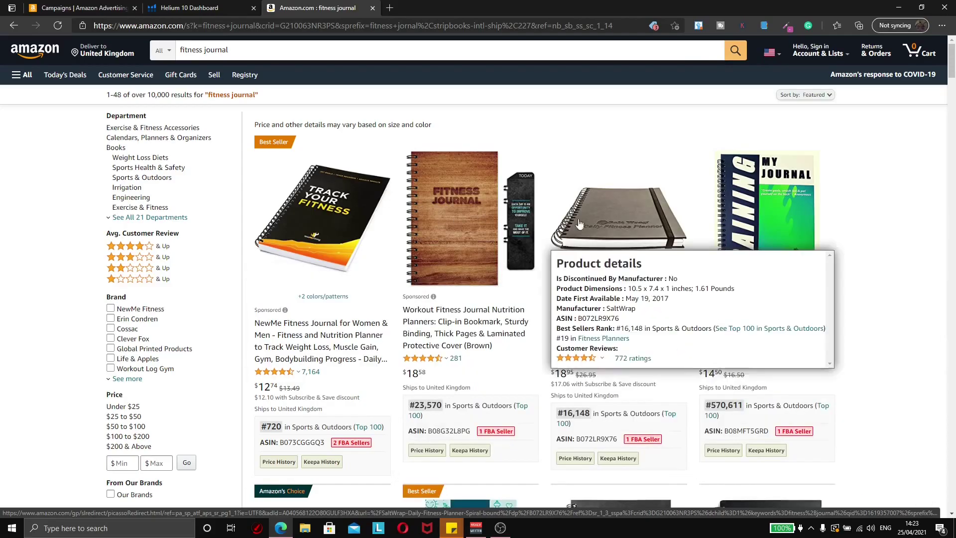
Step: Compare the Sports & Outdoors sales ranks of the first spiral-bound journals in the "fitness journal" results
mouse_move(305, 193)
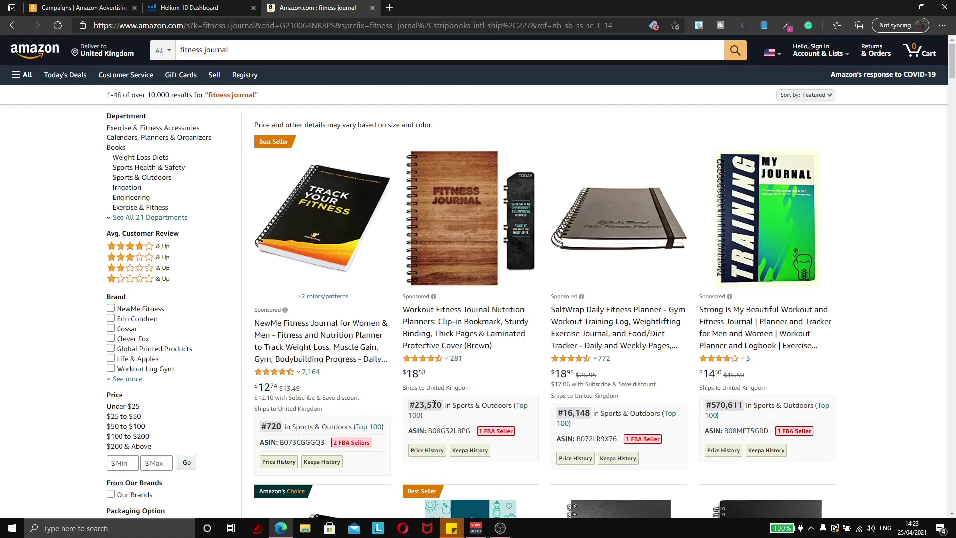
drag(414, 405, 442, 405)
drag(562, 413, 590, 413)
Step: Find the paperback Unstoppable Food & Fitness Journal by YouFit Designs in the results and open its product page
scroll(207, 362, down, 10)
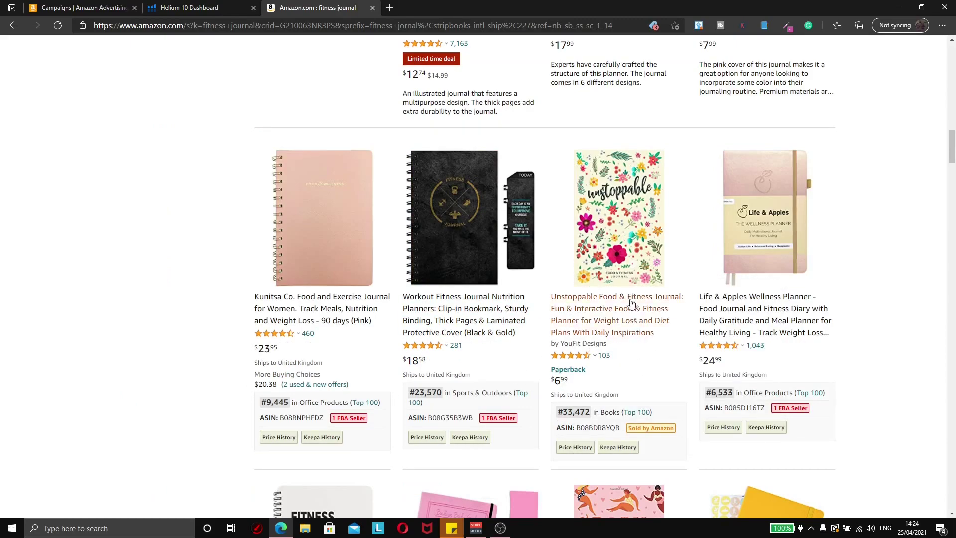
mouse_move(623, 269)
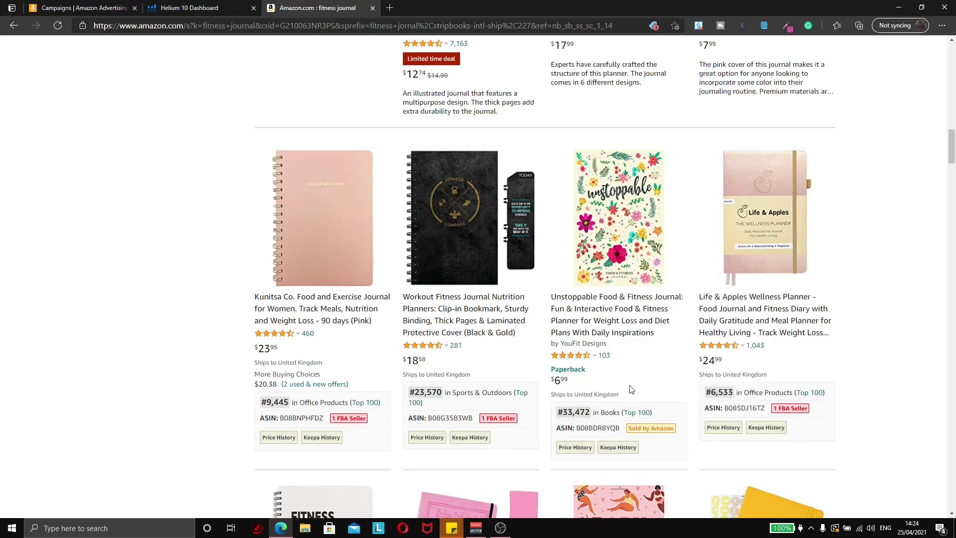
click(581, 357)
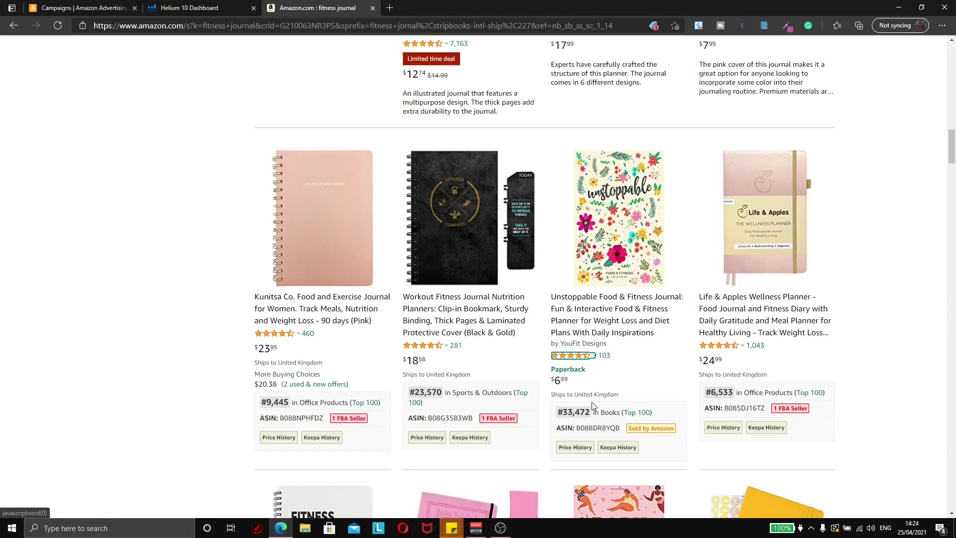
click(560, 285)
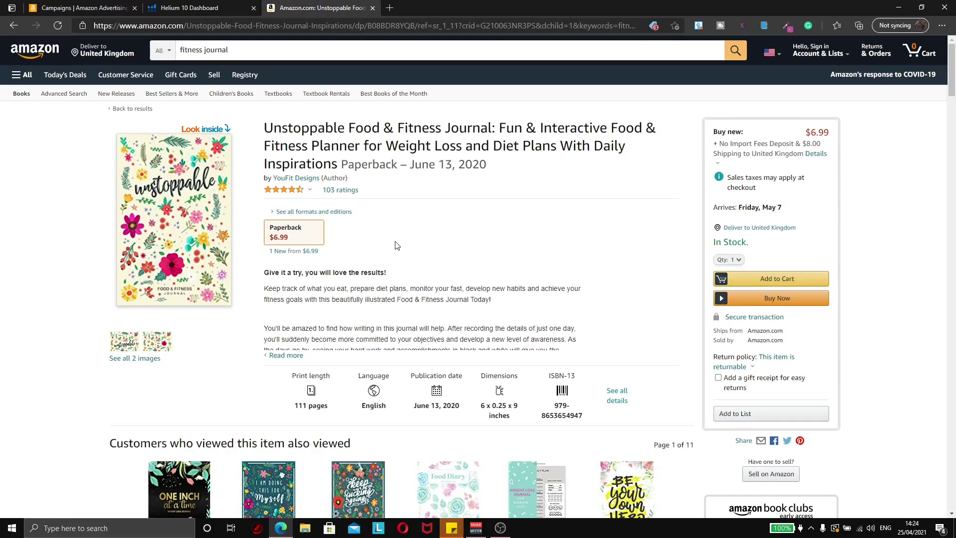
Step: Examine the related books under "Customers who viewed this item also viewed" and "Customers who bought this item also bought"
scroll(398, 247, down, 4)
scroll(392, 257, down, 1)
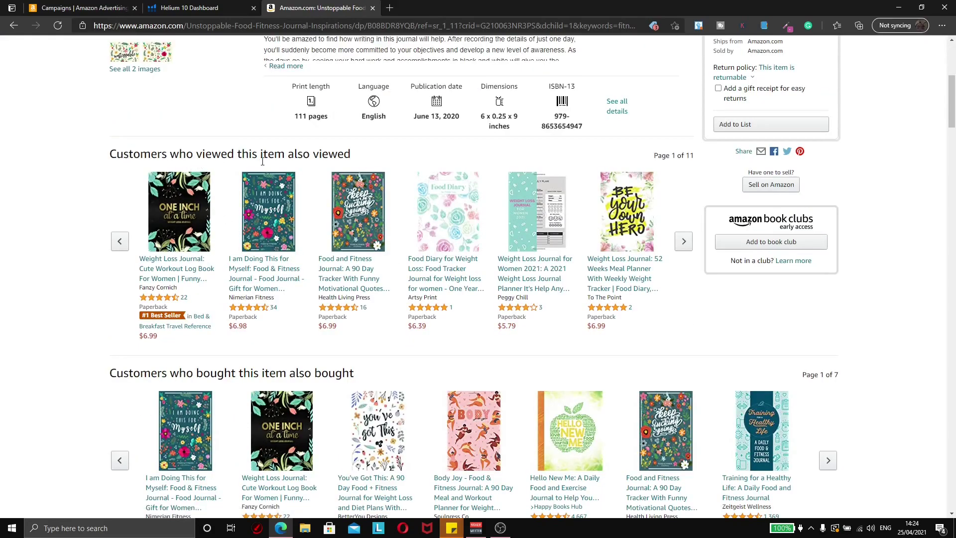
scroll(148, 368, down, 1)
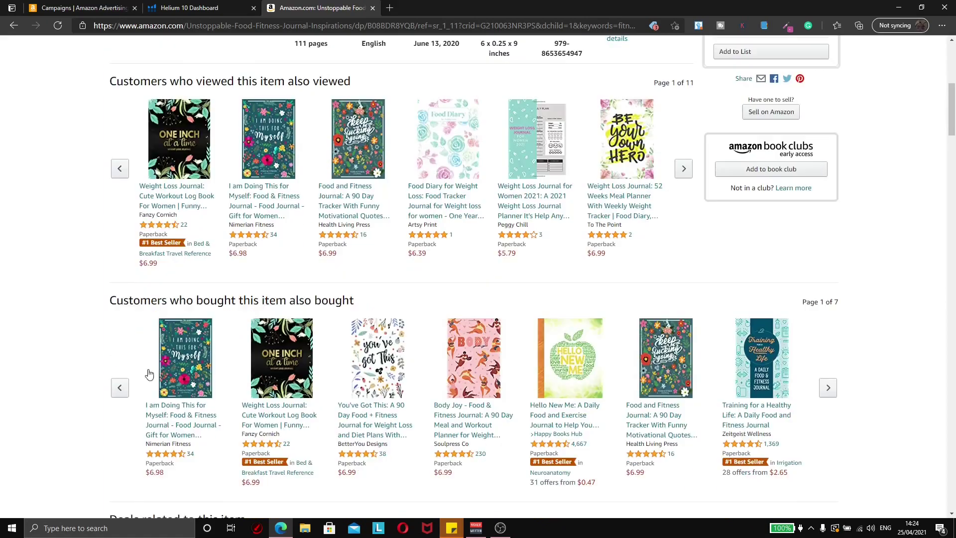
scroll(374, 318, down, 2)
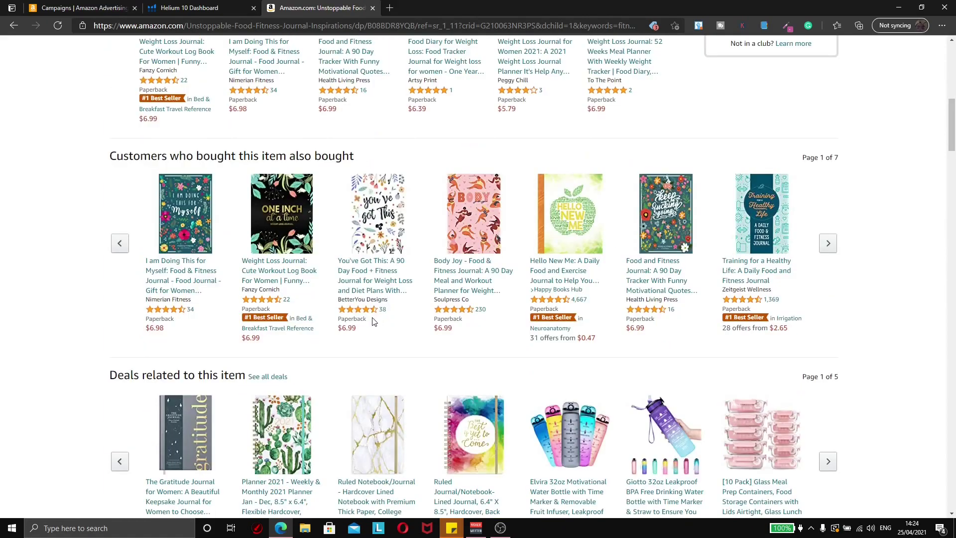
scroll(375, 321, up, 5)
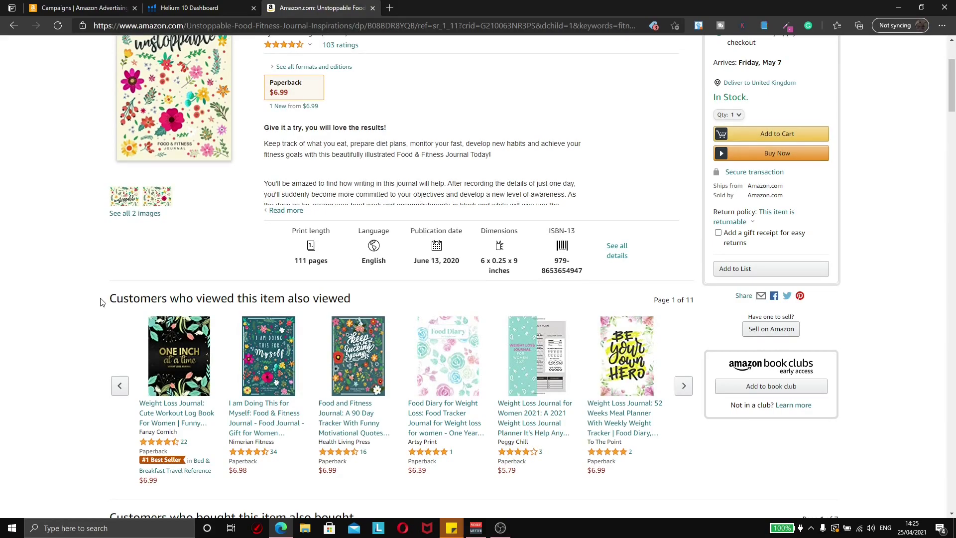
scroll(101, 302, down, 2)
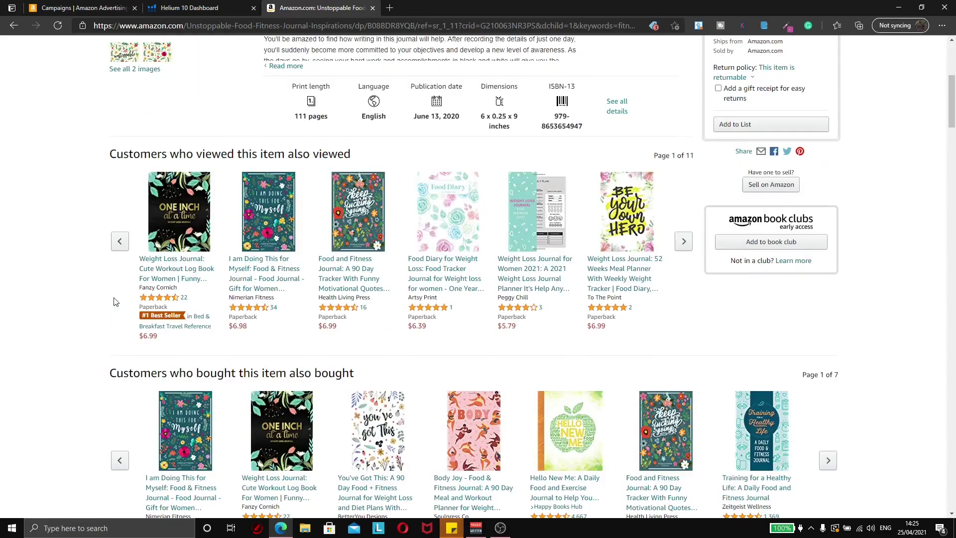
drag(112, 153, 41, 242)
click(41, 242)
scroll(204, 234, down, 1)
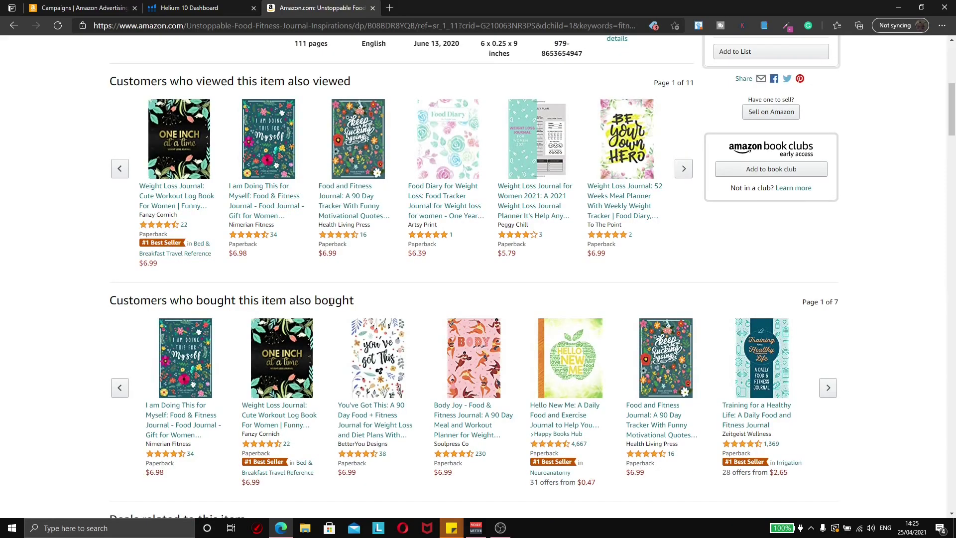
scroll(329, 302, down, 4)
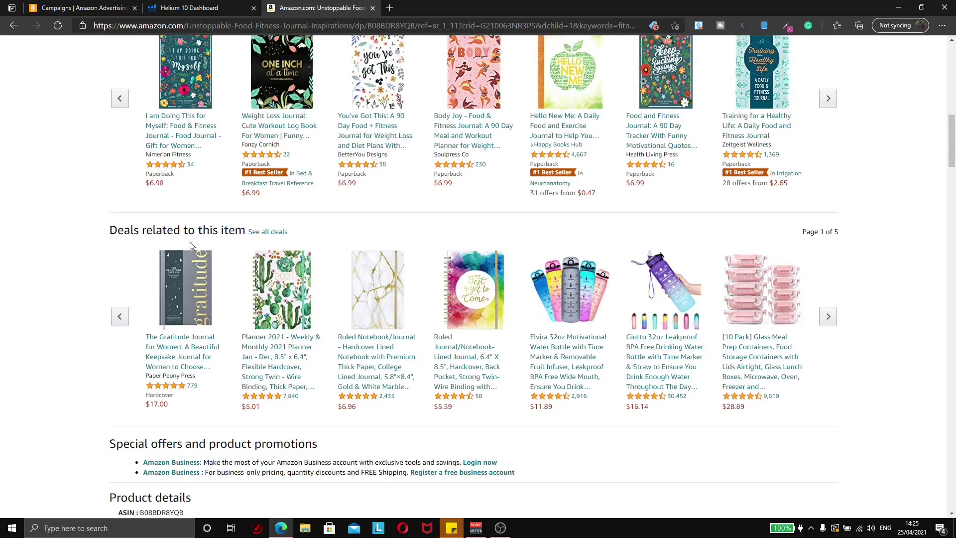
scroll(192, 246, up, 4)
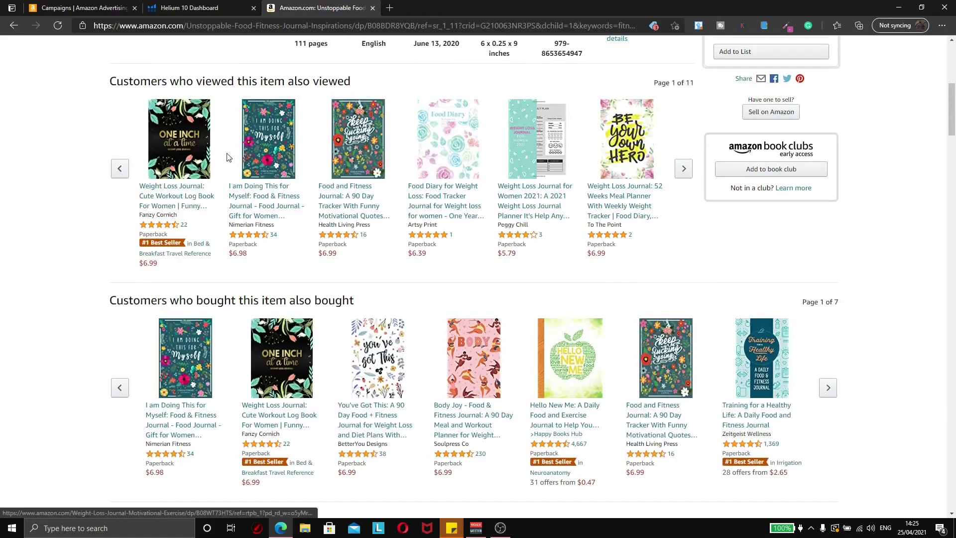
scroll(173, 109, up, 1)
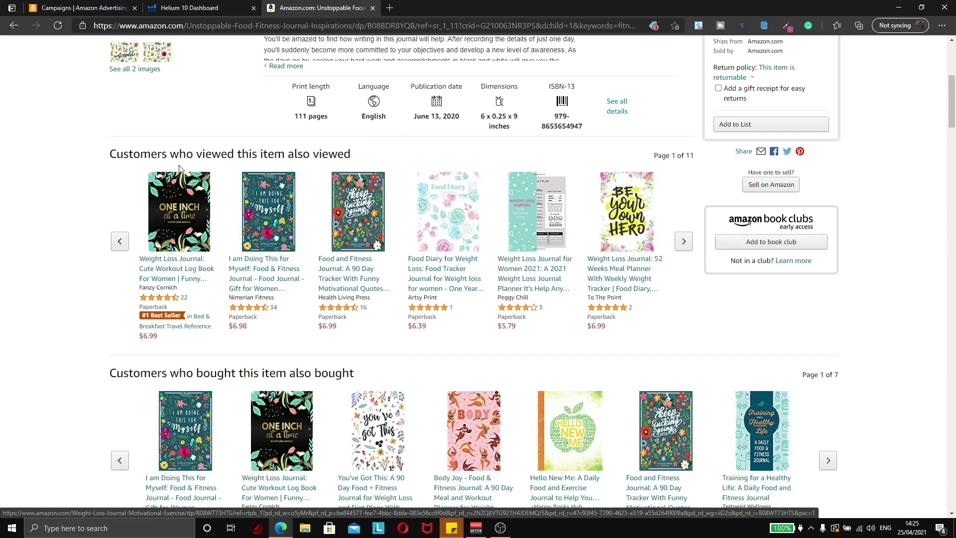
drag(109, 154, 334, 168)
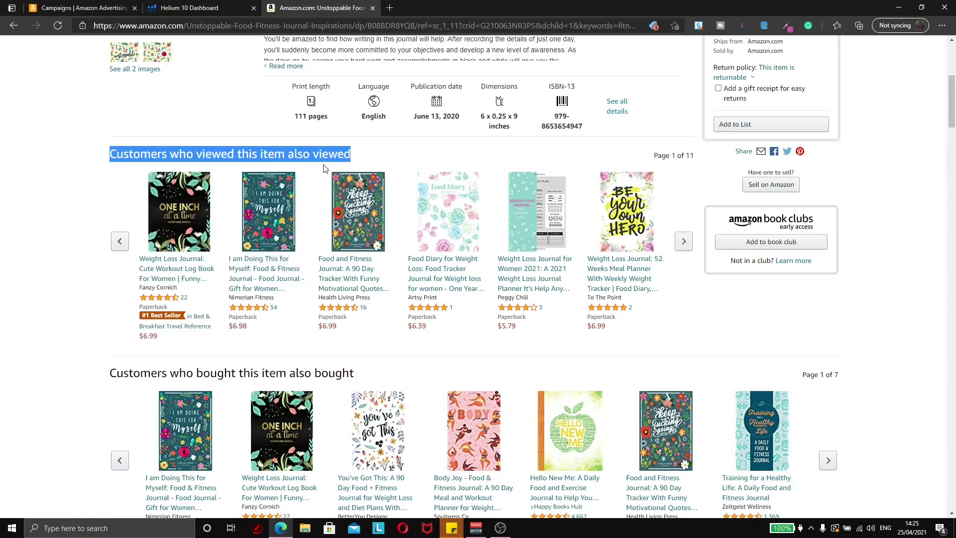
click(178, 366)
Step: Add "weight loss journal" below the NEW NICHES heading in the sticky note, leaving a blank line between them
scroll(149, 392, up, 3)
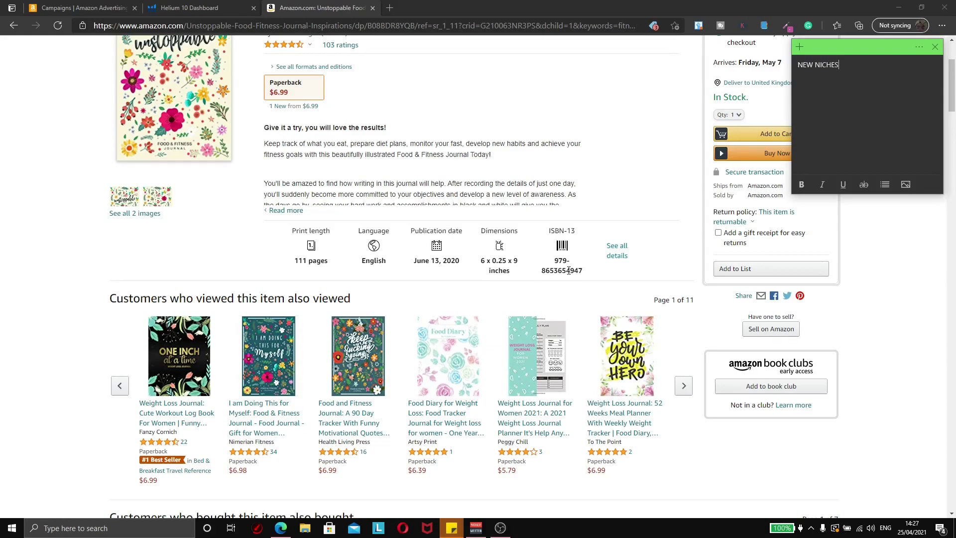
scroll(568, 271, down, 1)
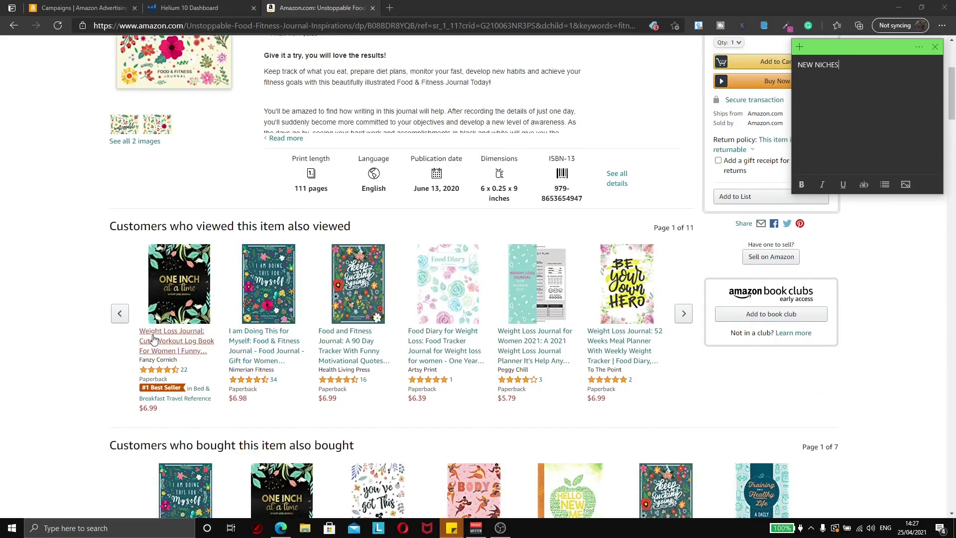
key(Return)
key(Return)
text(weight loss journal)
key(Return)
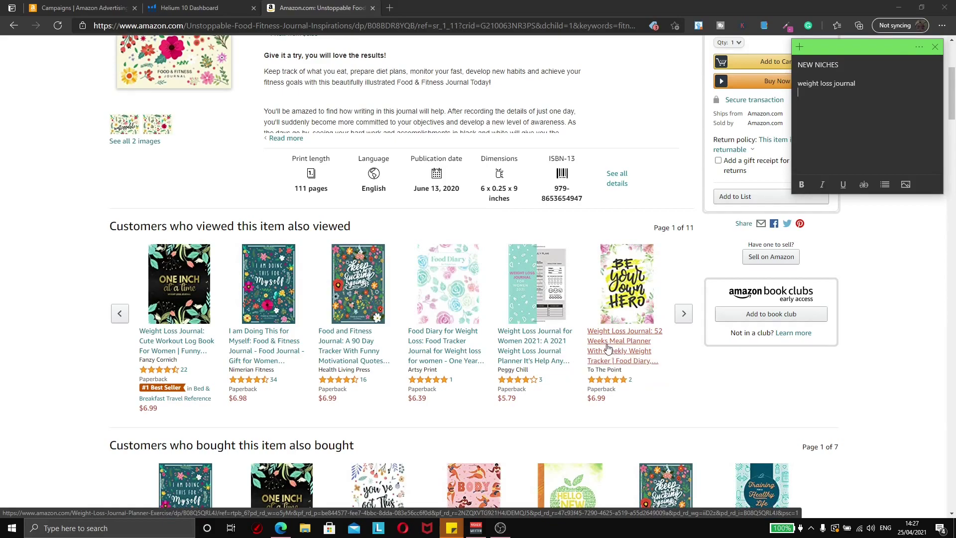
Step: Page through "Customers who viewed this item also viewed" and check the related bought items on the Unstoppable journal's page for niche ideas
click(684, 319)
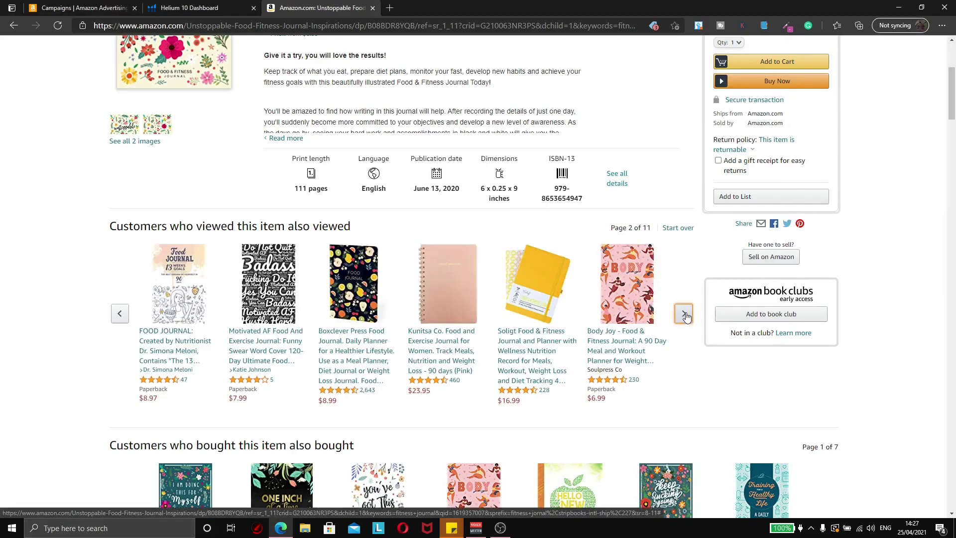
click(683, 314)
click(683, 314)
click(683, 314)
click(684, 314)
click(684, 313)
click(683, 313)
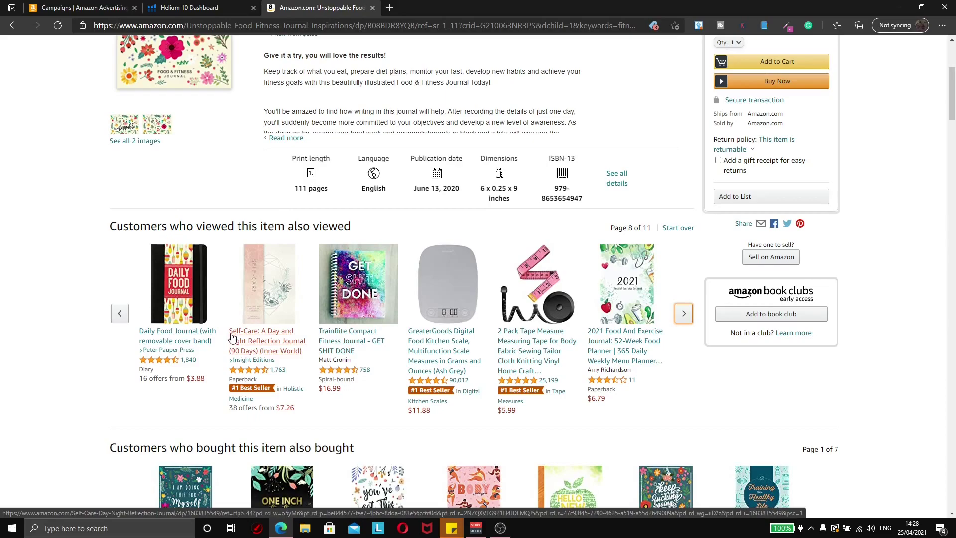
scroll(224, 319, down, 3)
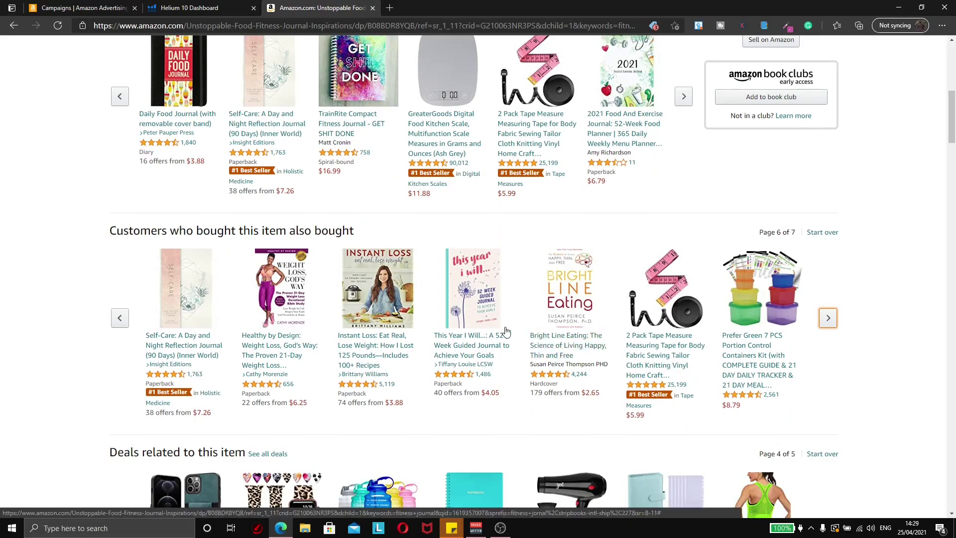
Step: Bring up the NEW NICHES sticky note over the product page to review the collected niche ideas
scroll(448, 328, up, 2)
mouse_move(451, 527)
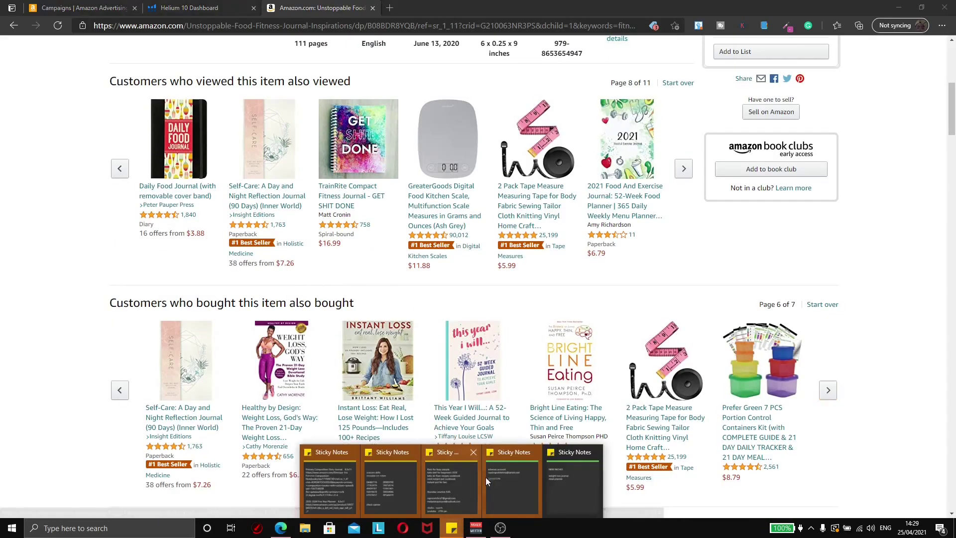
click(573, 480)
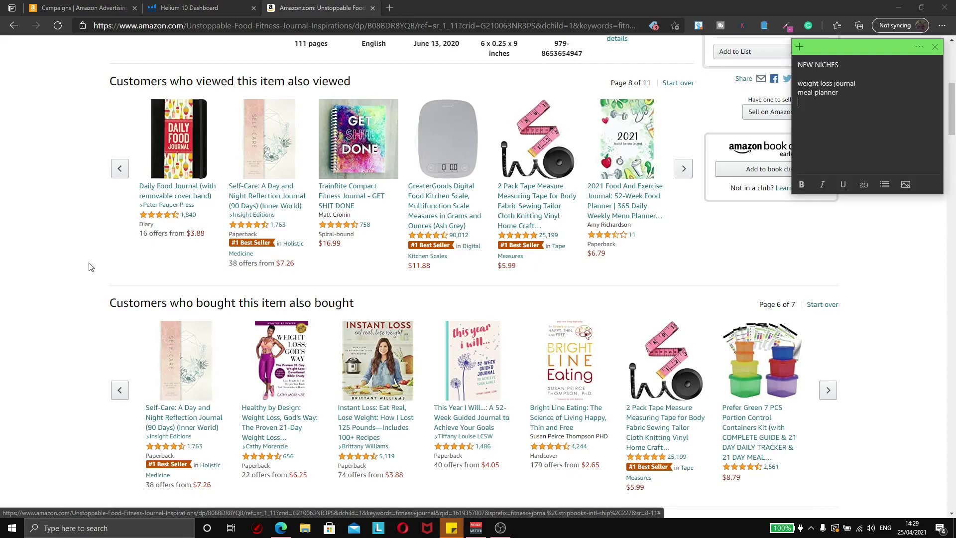
Step: Return to the "fitness journal" results and open the yellow-green diet and exercise paperback by Funny Hunni Press
click(14, 25)
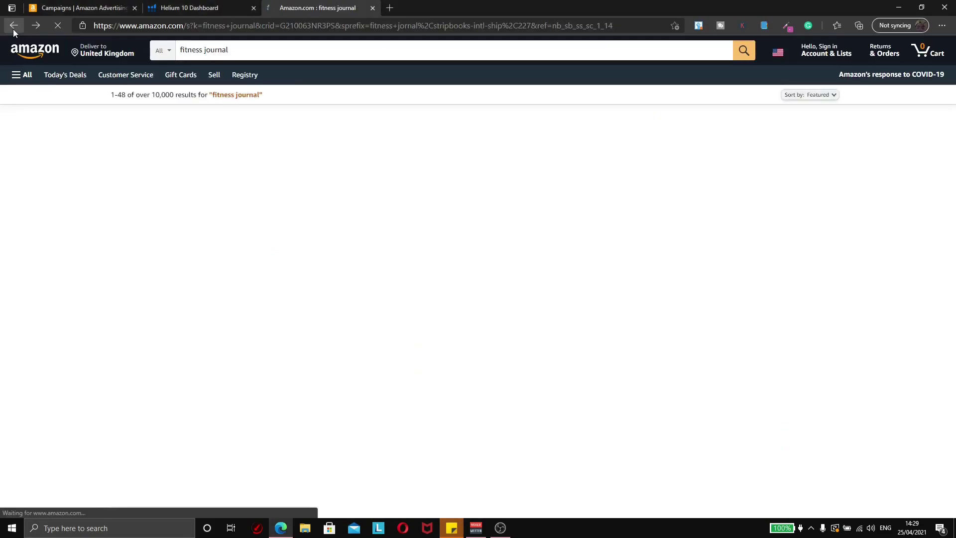
scroll(271, 202, up, 10)
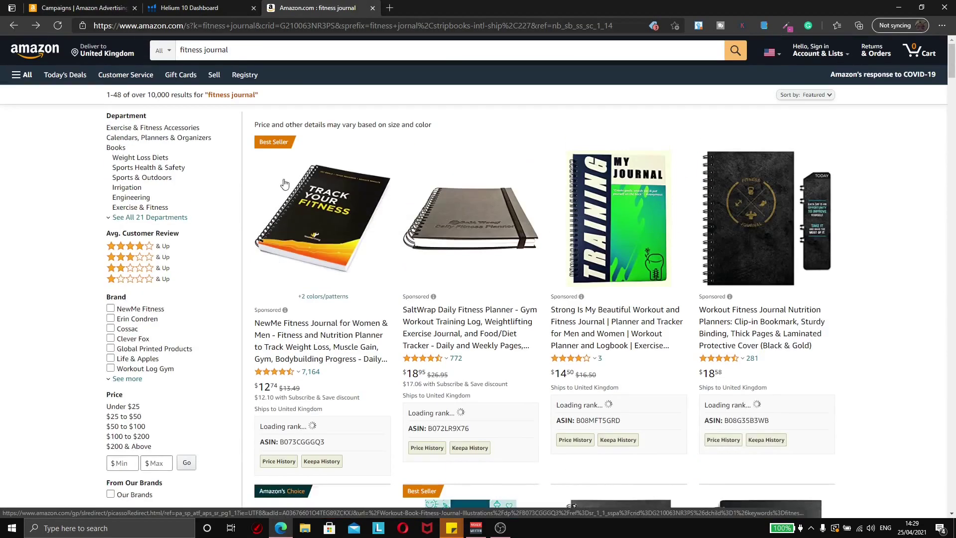
scroll(441, 262, down, 7)
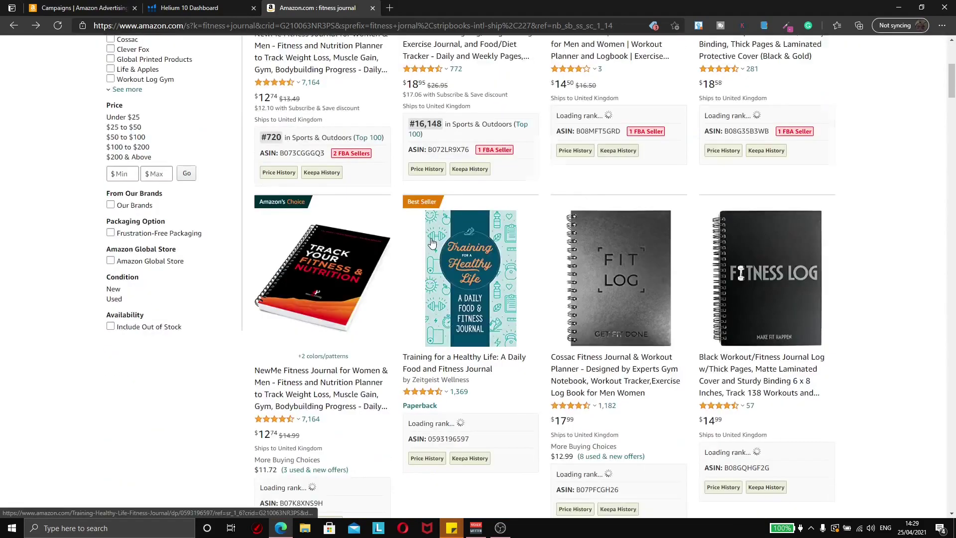
scroll(441, 261, down, 10)
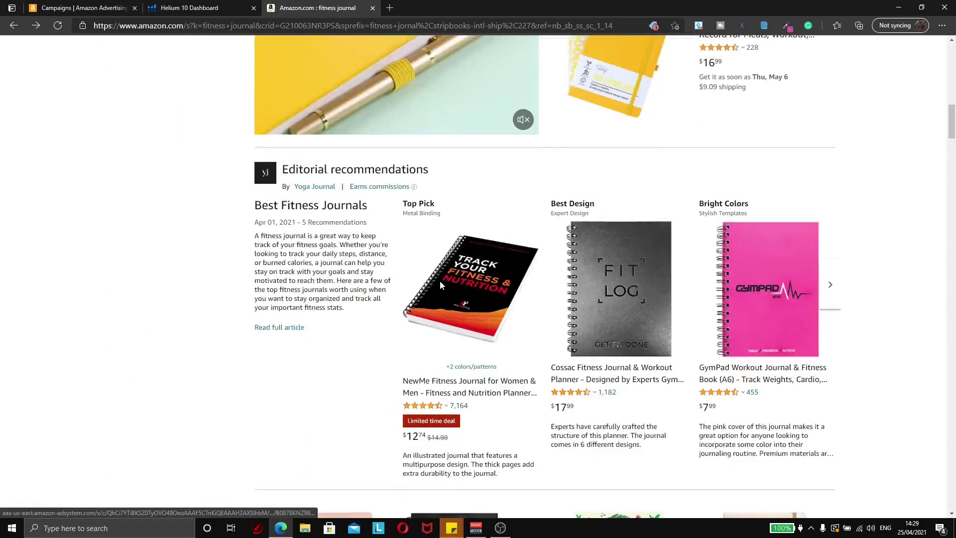
scroll(440, 280, up, 9)
scroll(453, 297, down, 15)
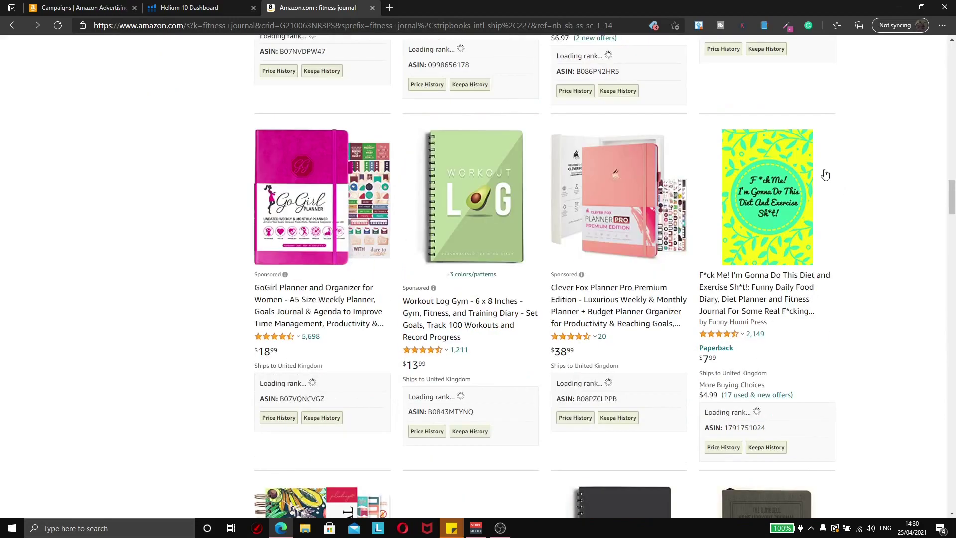
click(785, 192)
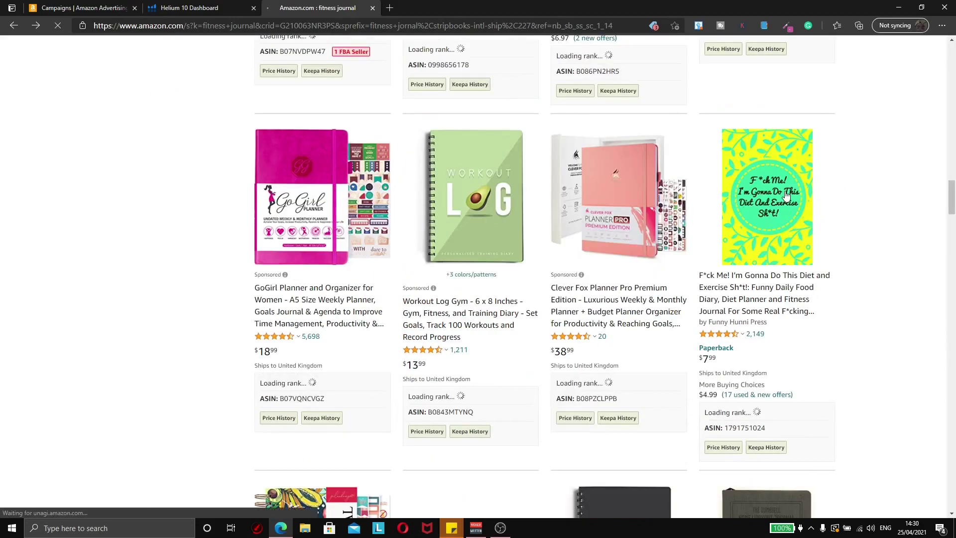
Step: Check the book's Best Sellers Rank in the product details and browse the related titles customers also viewed and bought
scroll(790, 195, down, 20)
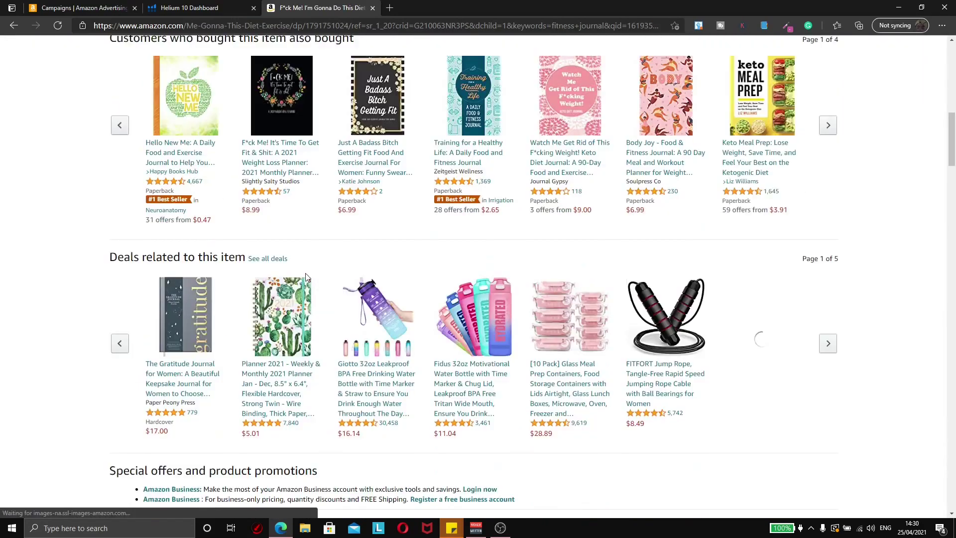
scroll(281, 293, down, 3)
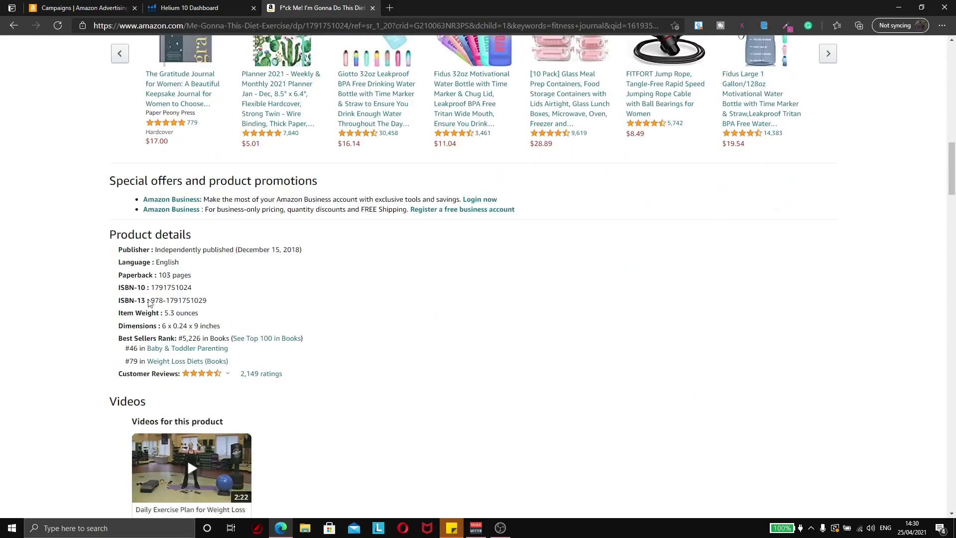
scroll(273, 343, up, 12)
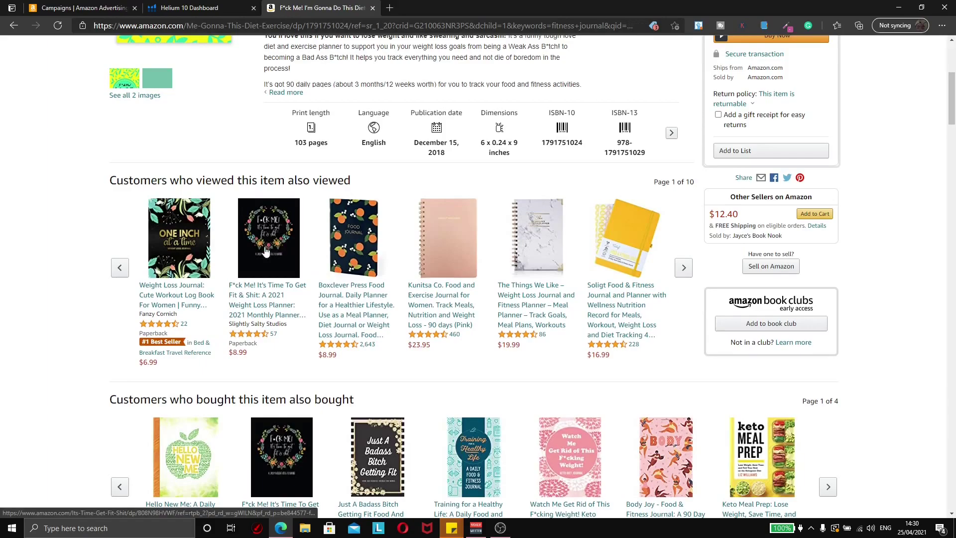
scroll(299, 219, down, 1)
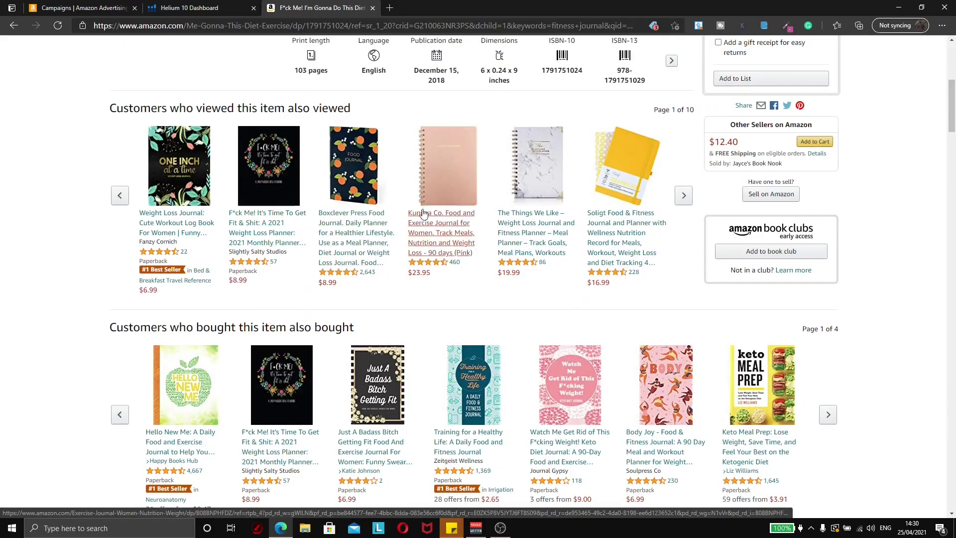
click(683, 195)
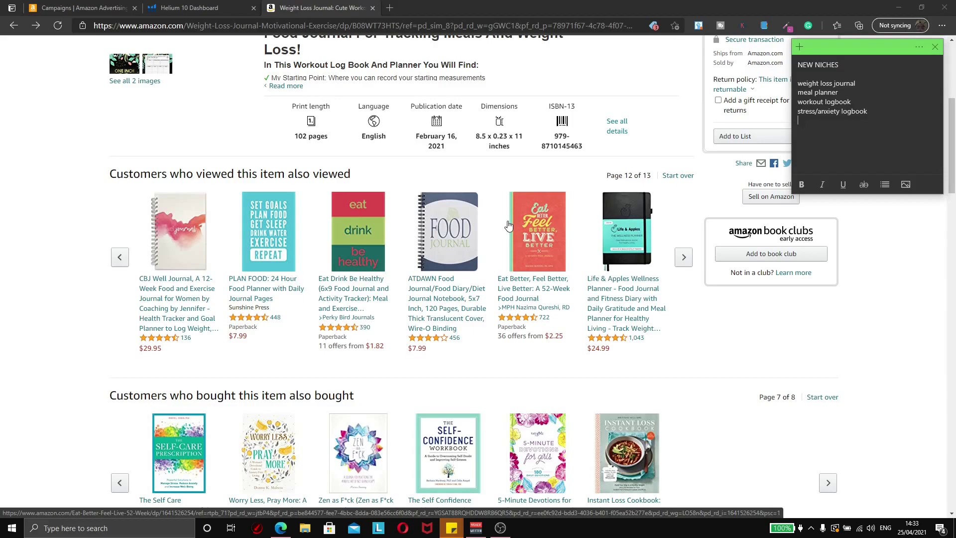
Step: Go back to the "fitness journal" results and examine the related books on the You've Got This: A 90 Day Food + Fitness Journal page
click(14, 25)
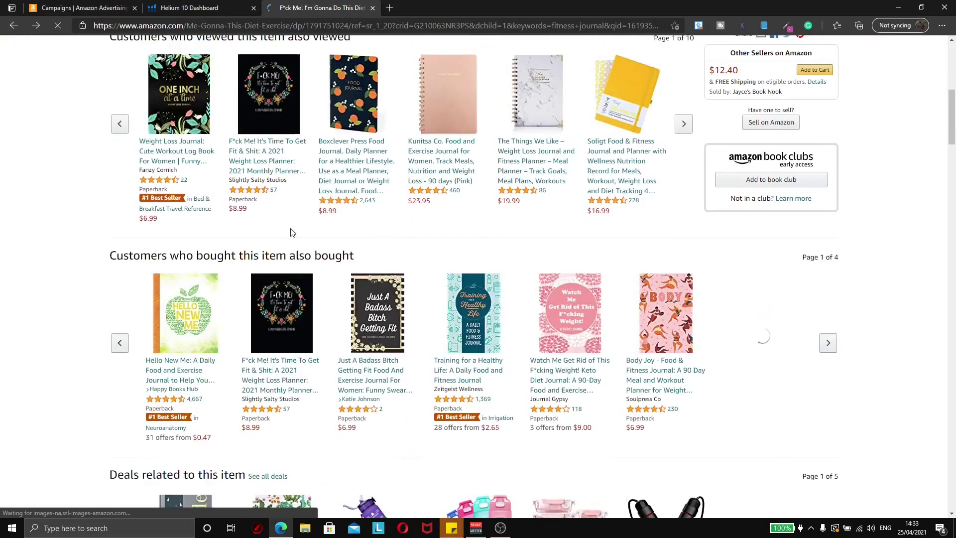
key(alt+Left)
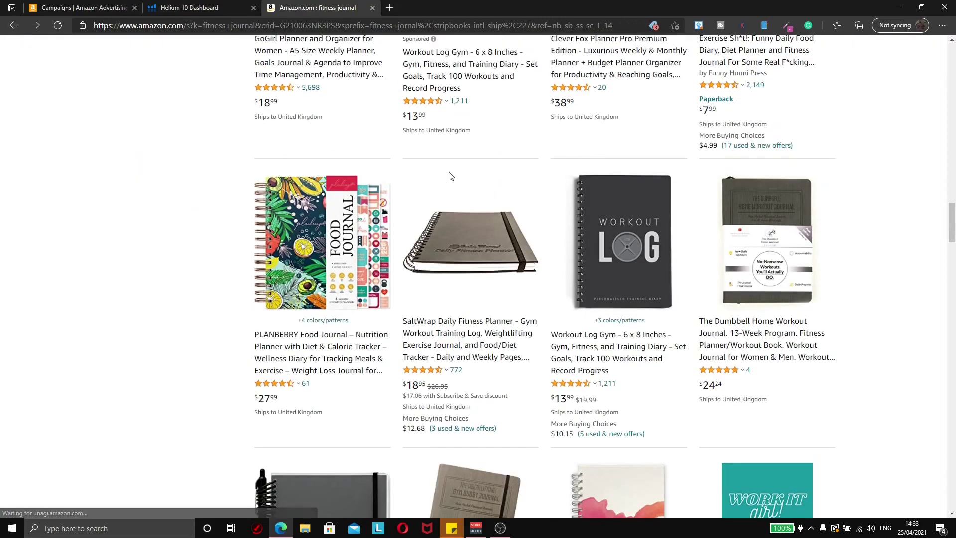
key(alt+Right)
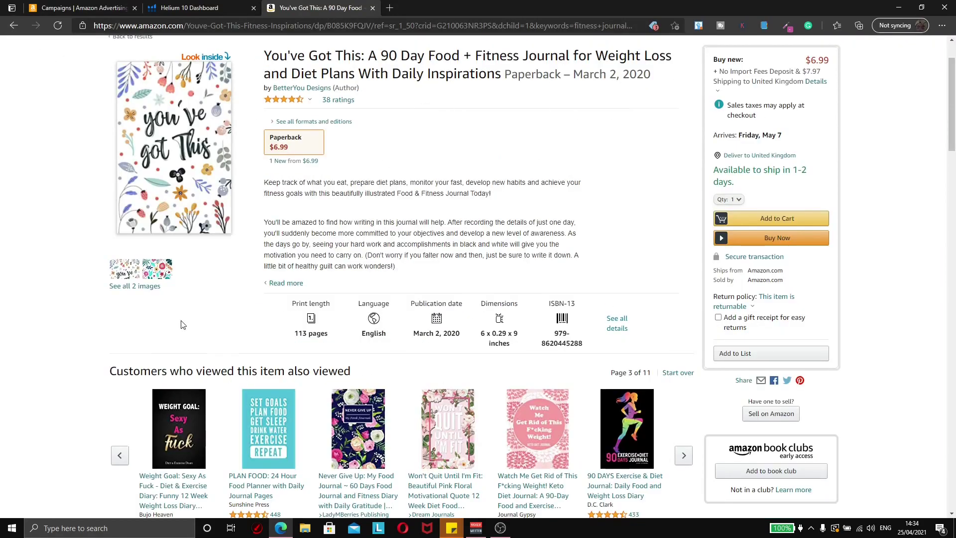
scroll(149, 328, down, 4)
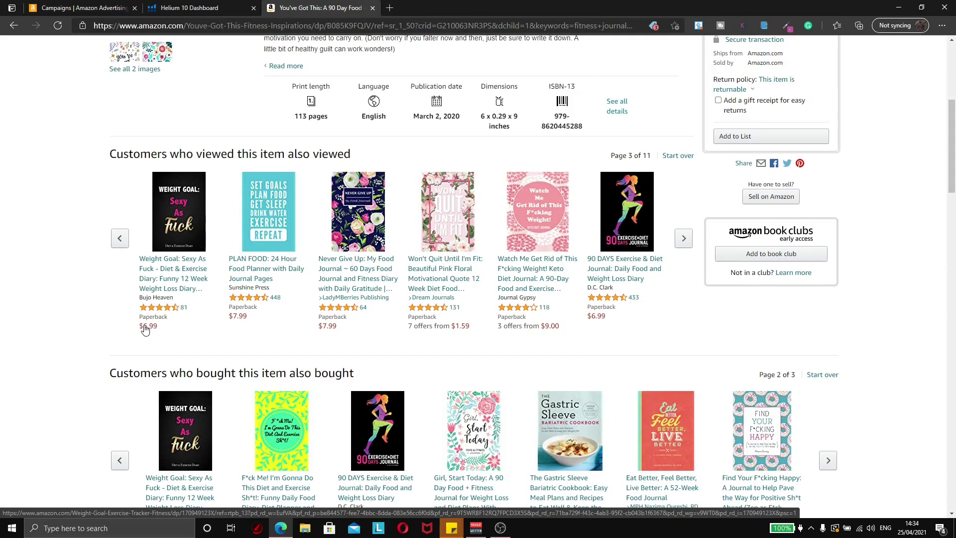
Step: Copy "anxiety logbook" from the NEW NICHES sticky note and search Amazon for it
key(alt+Tab)
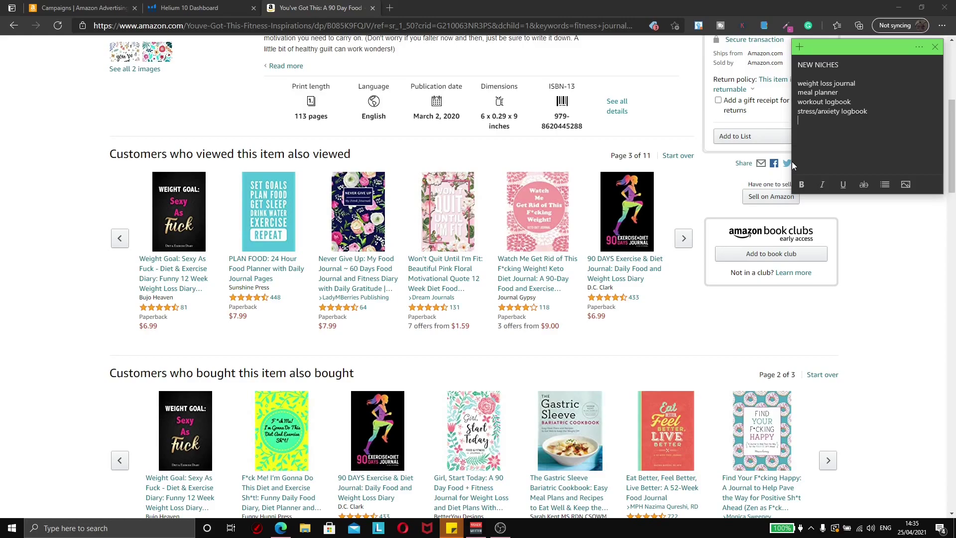
drag(872, 118, 818, 114)
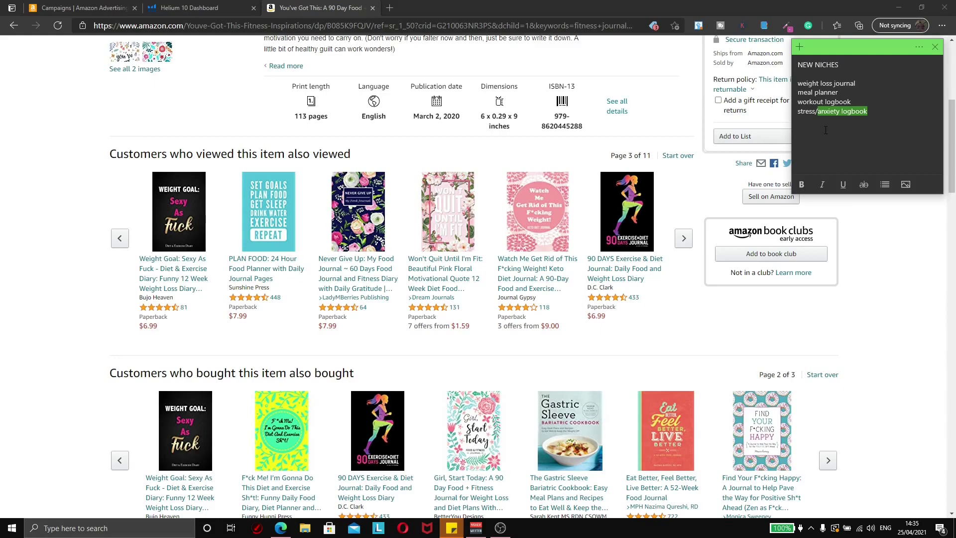
right_click(831, 111)
click(846, 139)
click(80, 226)
scroll(109, 224, up, 6)
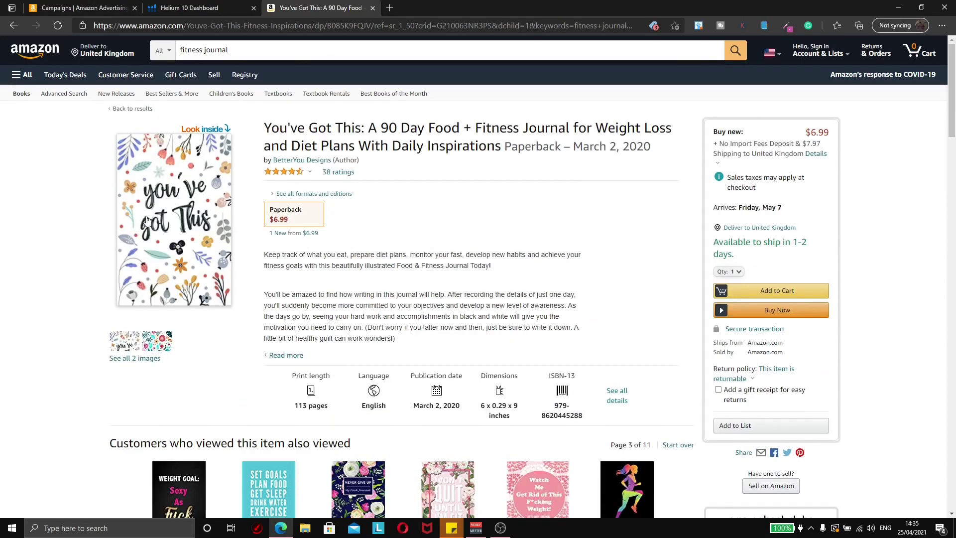
click(239, 56)
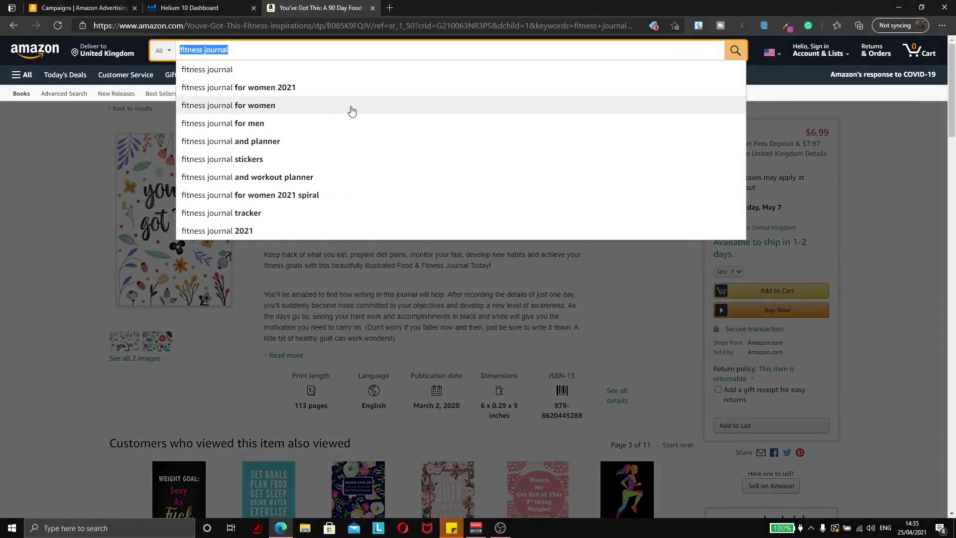
key(ctrl+v)
key(Return)
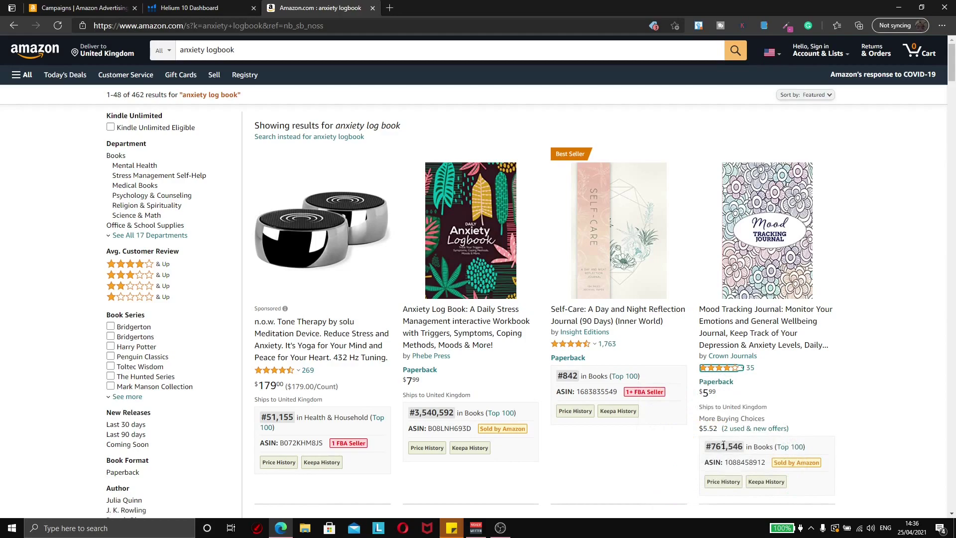
Step: Check the Books sales rank of the Mood Tracking Journal by Crown Journals, then examine the related items on its product page
drag(705, 447, 744, 447)
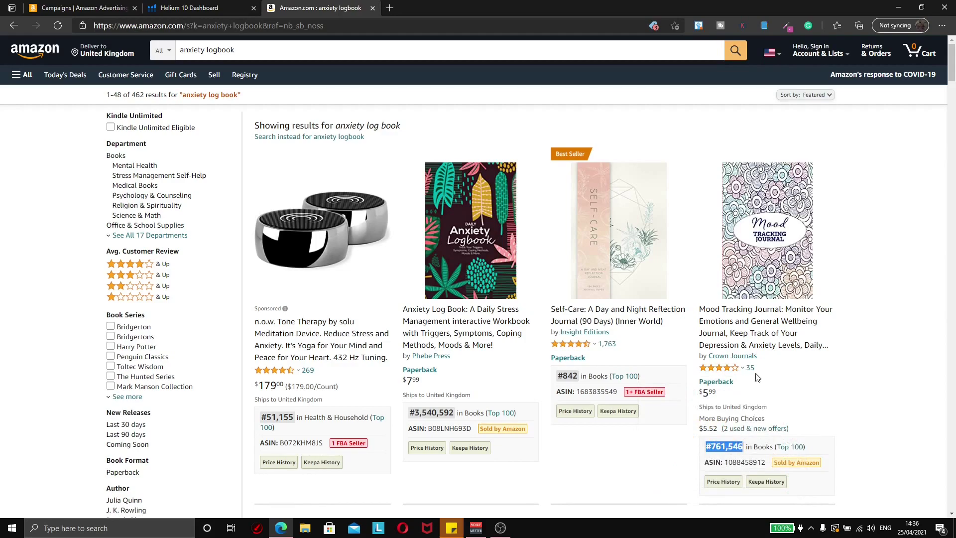
click(853, 390)
click(778, 255)
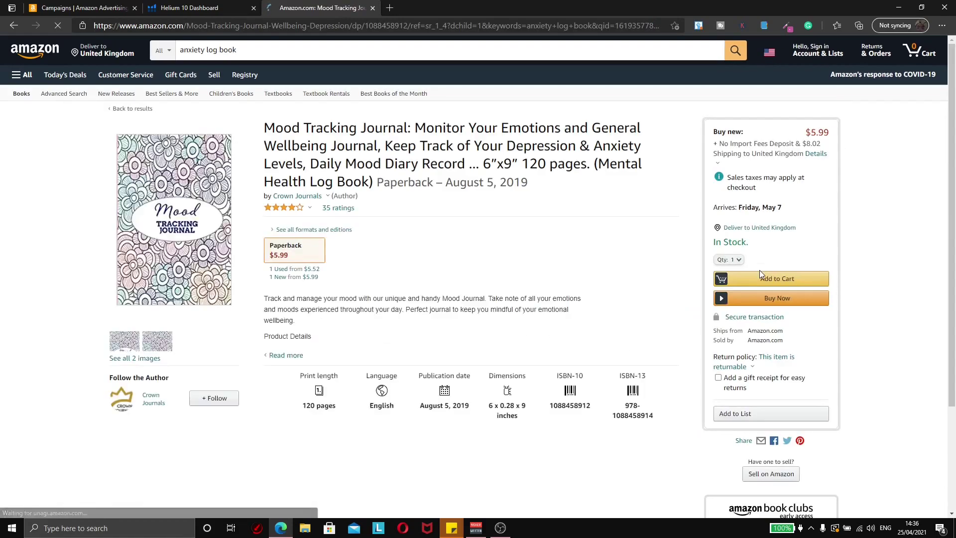
scroll(77, 374, down, 3)
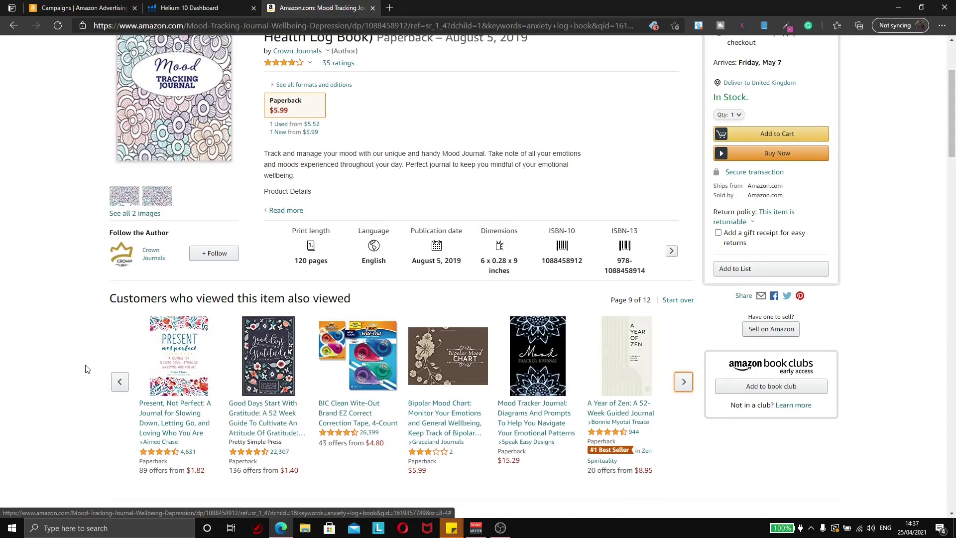
Step: Copy "weight loss journal" from the NEW NICHES sticky note and search Amazon for it
click(452, 527)
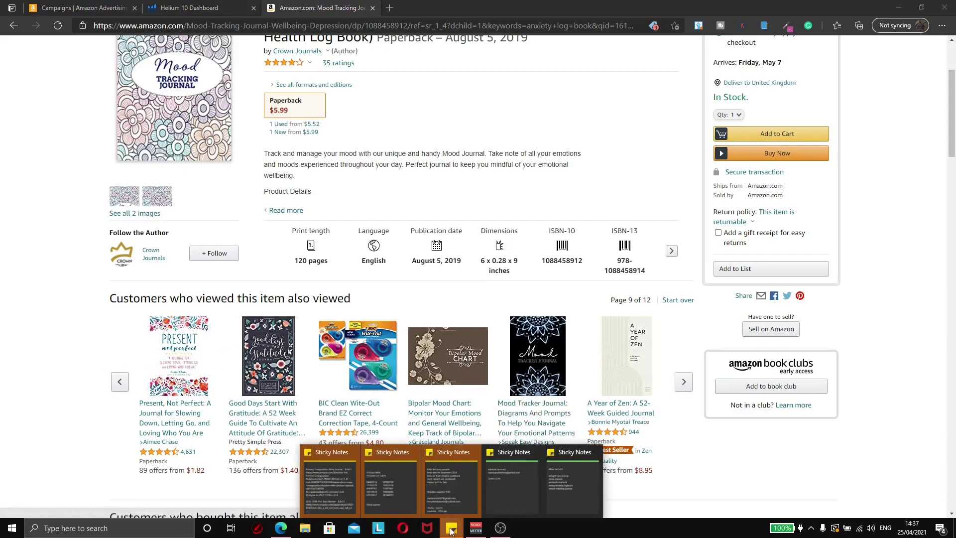
click(512, 481)
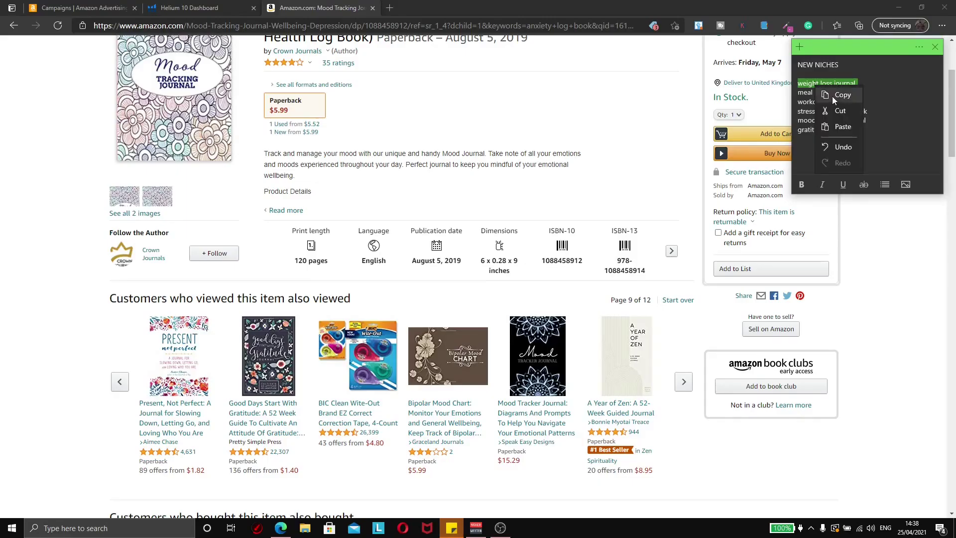
click(831, 97)
drag(239, 50, 141, 51)
key(ctrl+v)
key(Return)
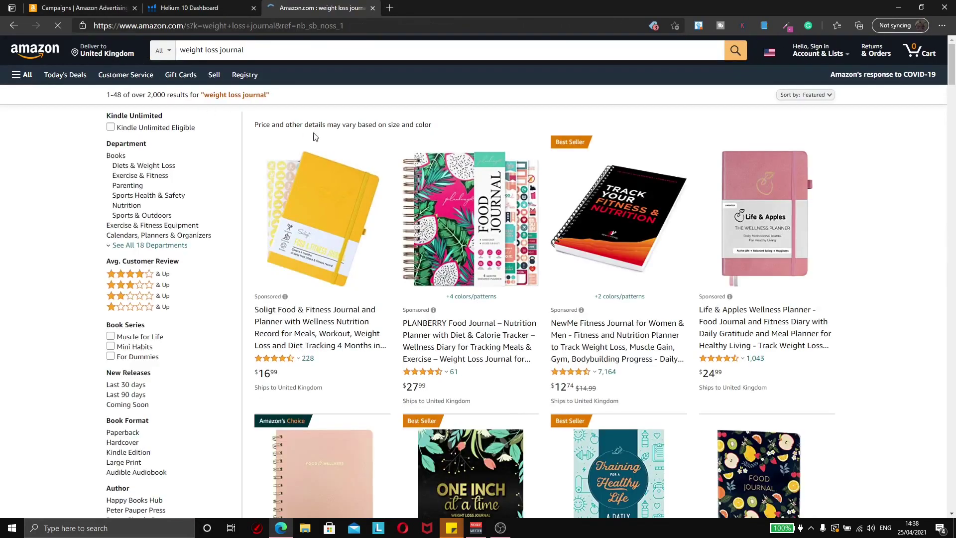
Step: Compare the sales ranks and cover designs of the first products in the "weight loss journal" results
scroll(406, 167, down, 3)
scroll(606, 291, down, 2)
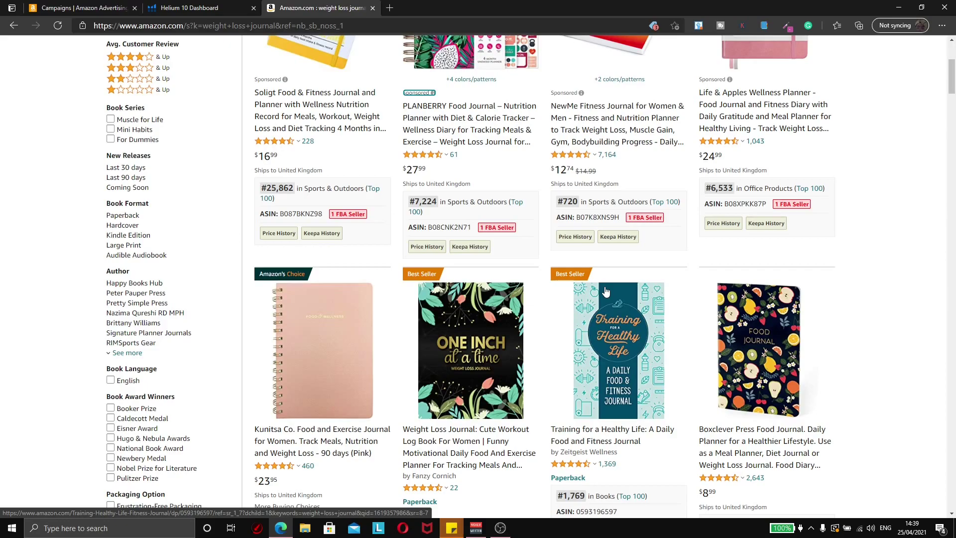
scroll(605, 291, up, 4)
mouse_move(473, 282)
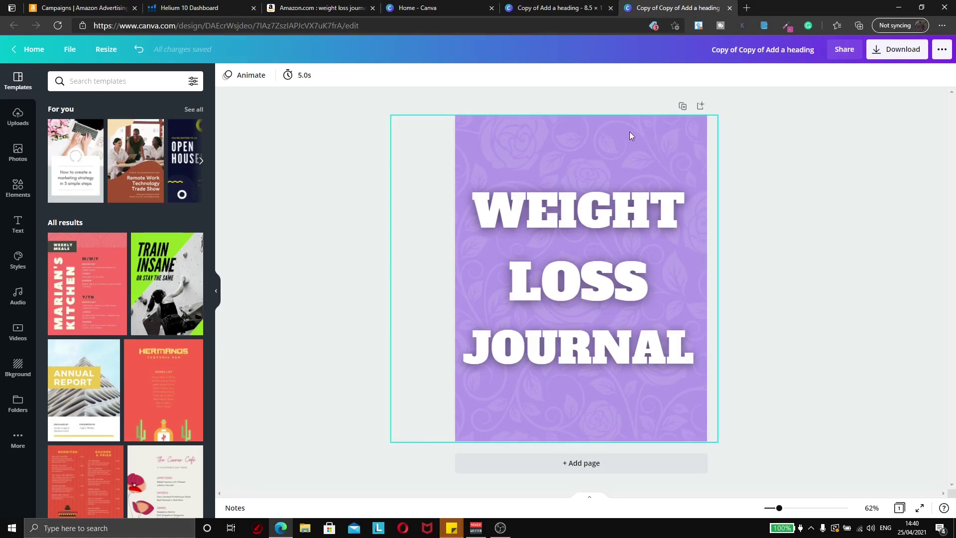
Step: Switch to the Canva cover design reading WEIGHT LOSS JOURNAL and delete the floral pattern image over its purple background
drag(610, 134, 624, 148)
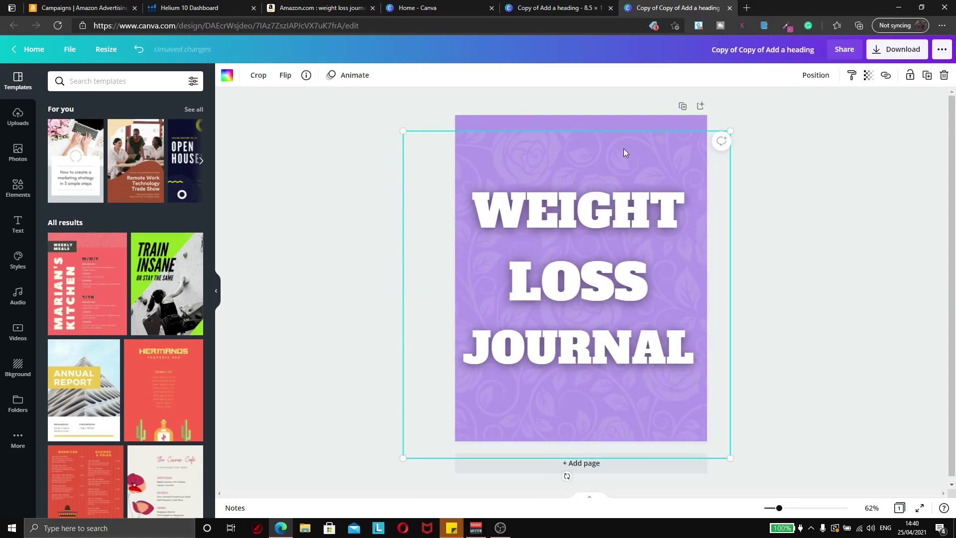
key(Delete)
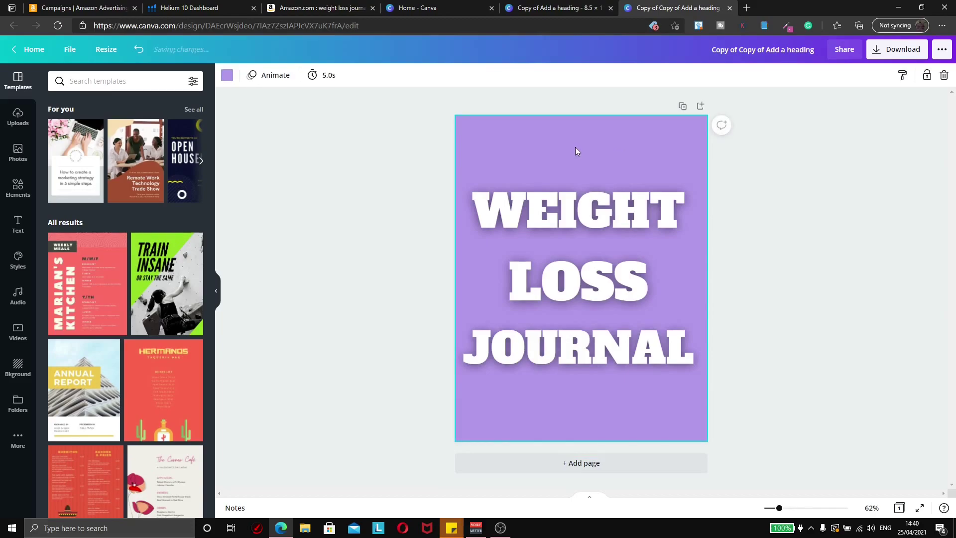
Step: Move the WEIGHT, LOSS and JOURNAL title lines slightly higher on the purple cover
drag(622, 196, 621, 183)
drag(603, 269, 604, 257)
click(604, 336)
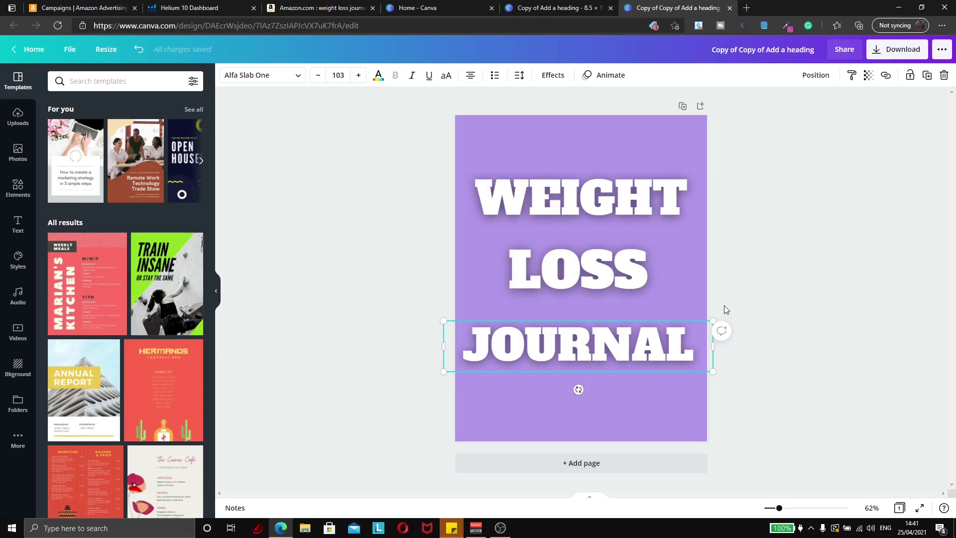
Step: Switch to Helium 10 and open its Magnet keyword research tool
key(ctrl+2)
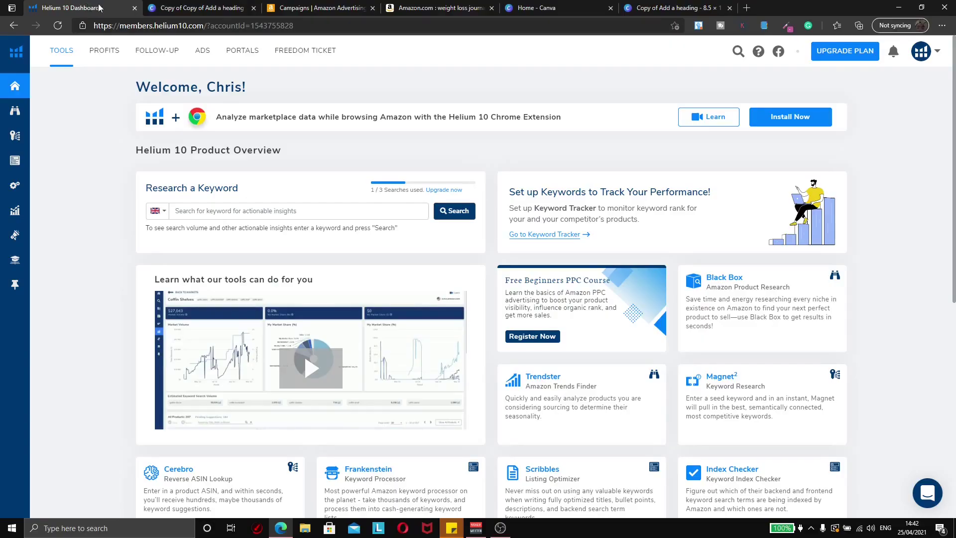
click(185, 8)
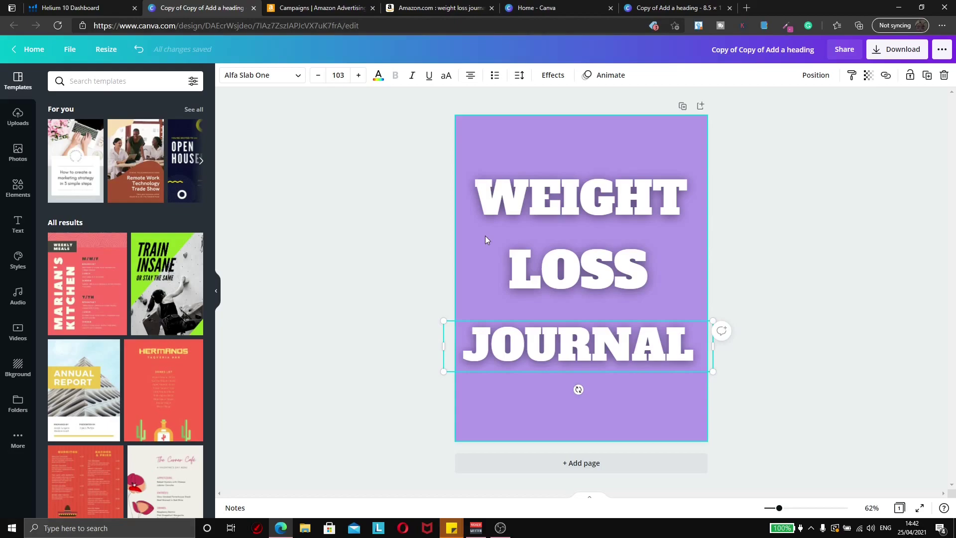
click(89, 7)
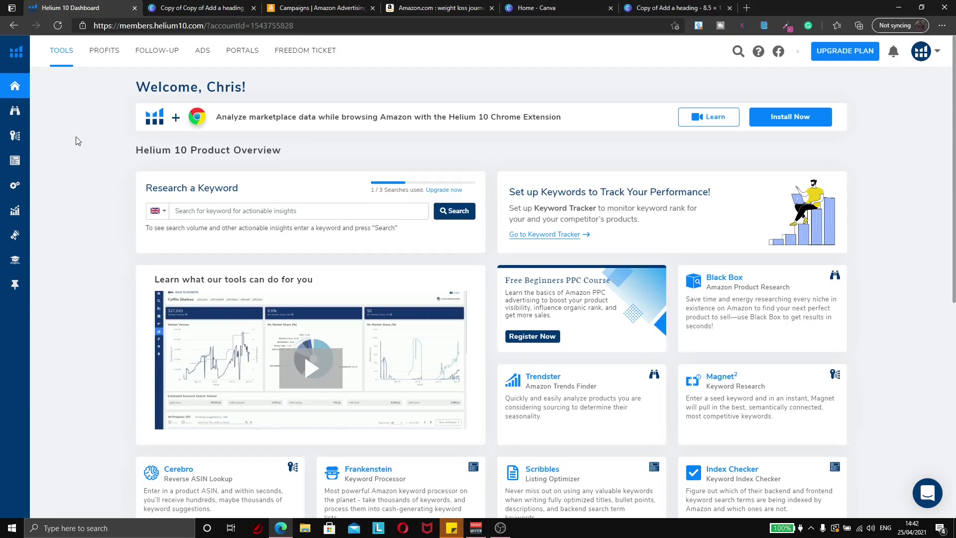
mouse_move(20, 115)
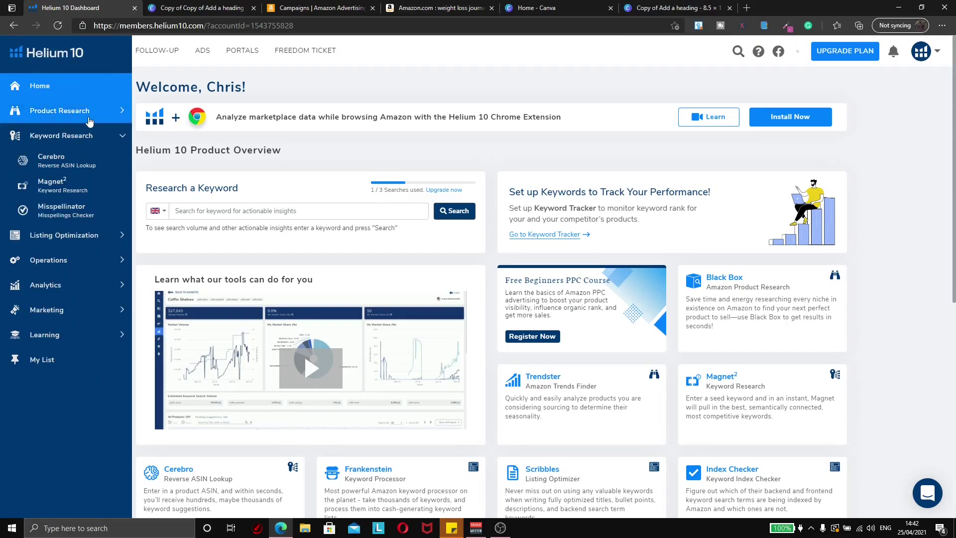
click(75, 186)
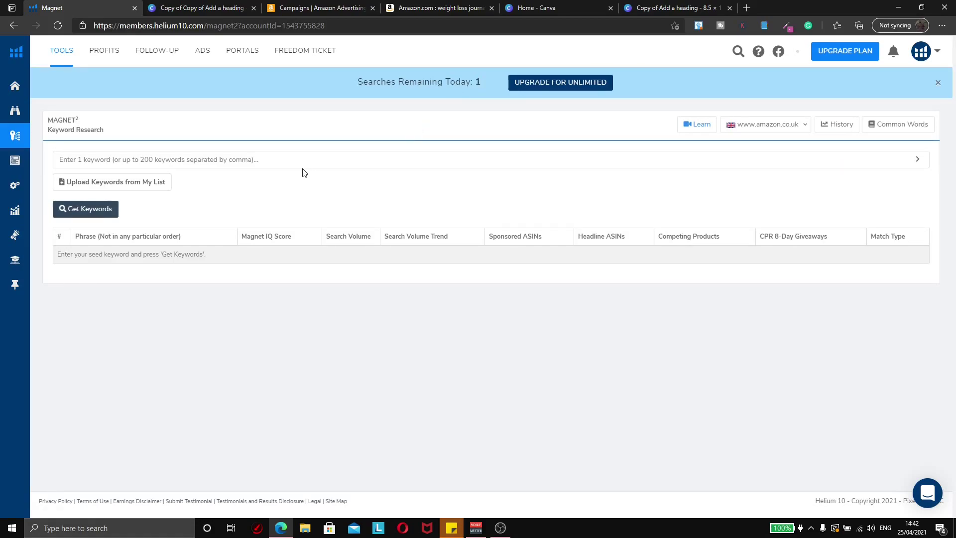
key(alt+Tab)
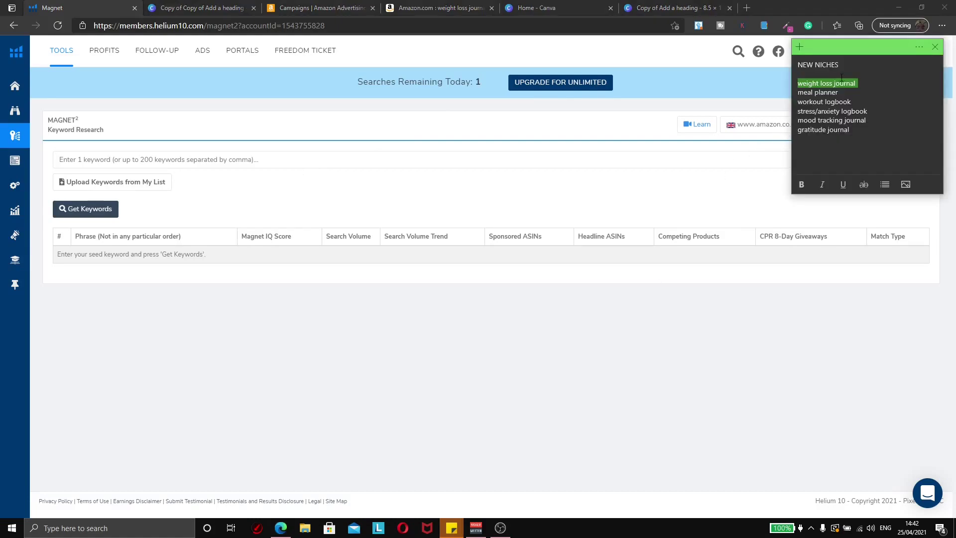
right_click(831, 82)
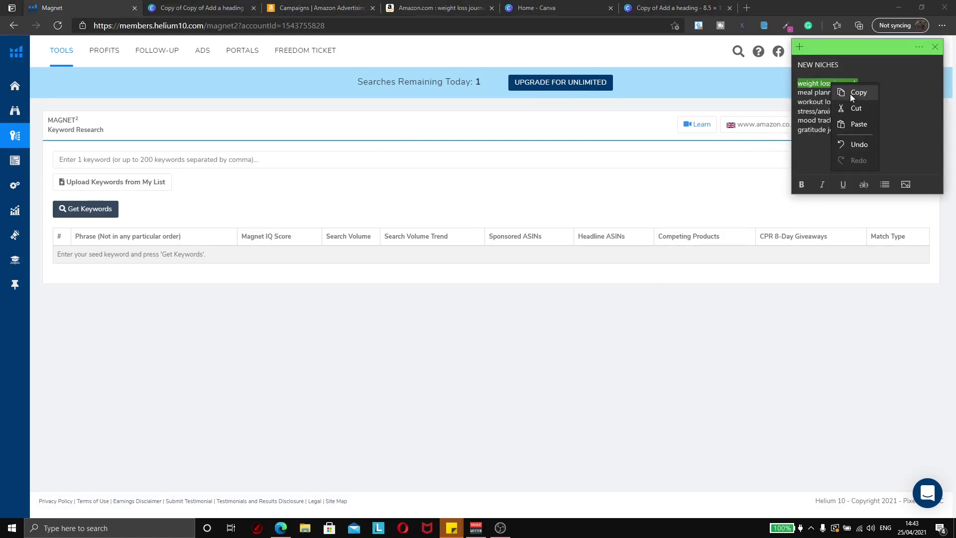
click(849, 93)
click(171, 161)
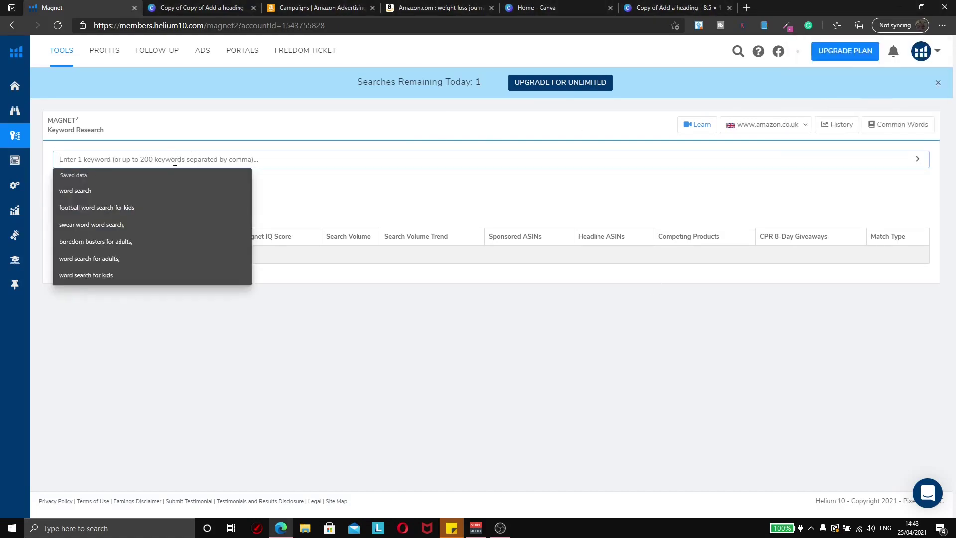
key(ctrl+v)
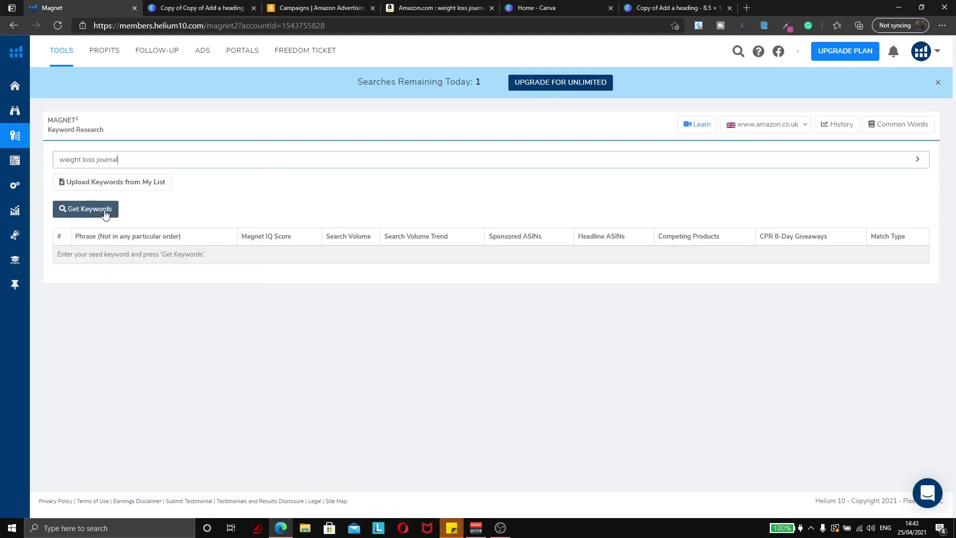
click(105, 212)
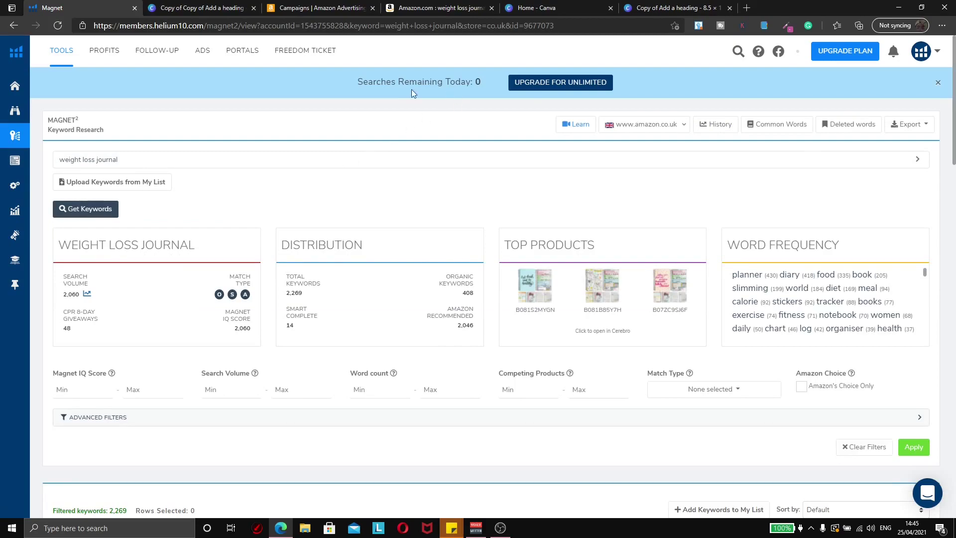
Step: Compare the search volume of "weight loss journal" with the volumes and competing products of the related keyword phrases
scroll(294, 154, down, 4)
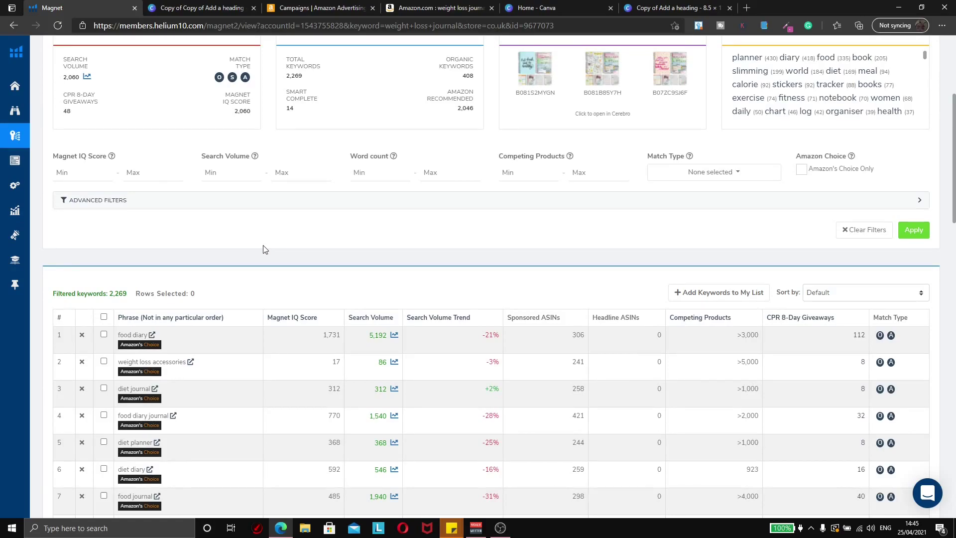
scroll(427, 178, down, 2)
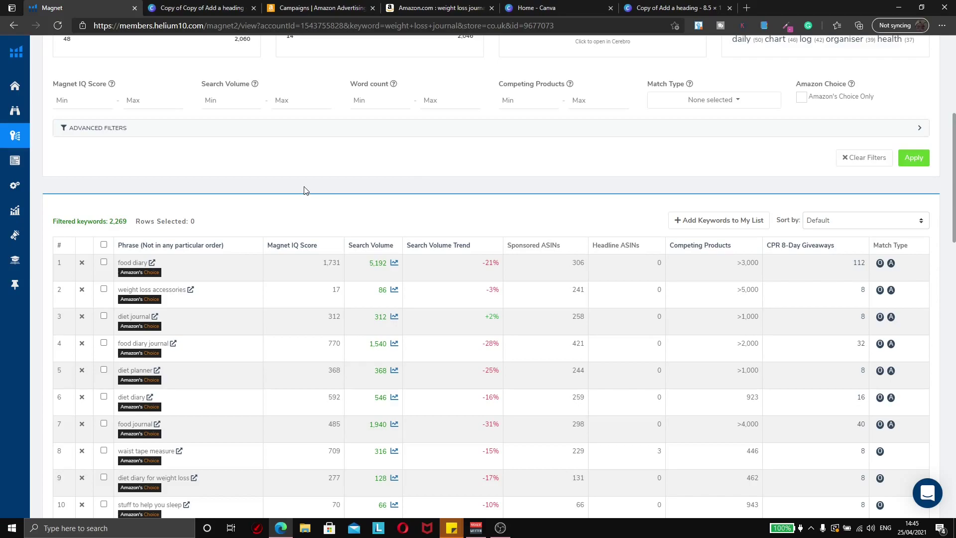
scroll(304, 190, up, 6)
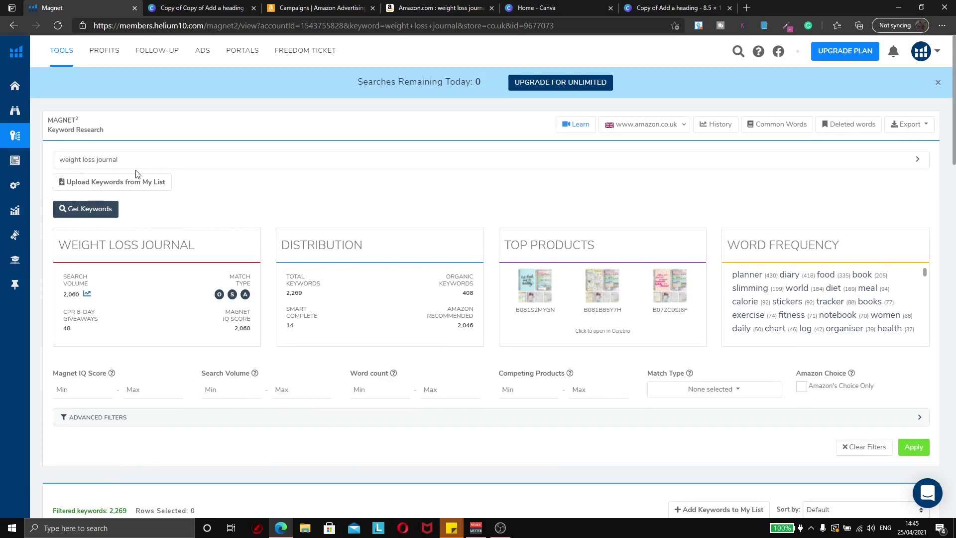
scroll(164, 187, down, 4)
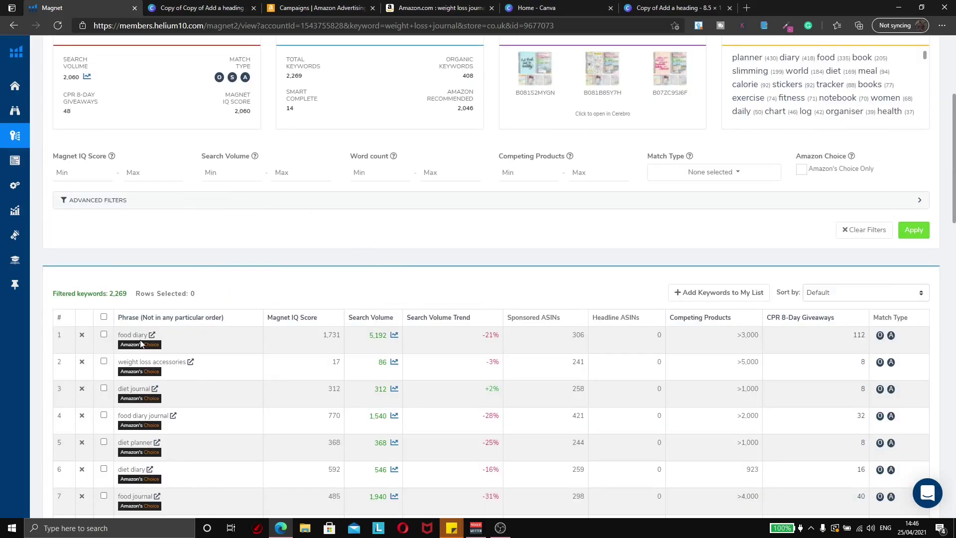
scroll(149, 263, up, 4)
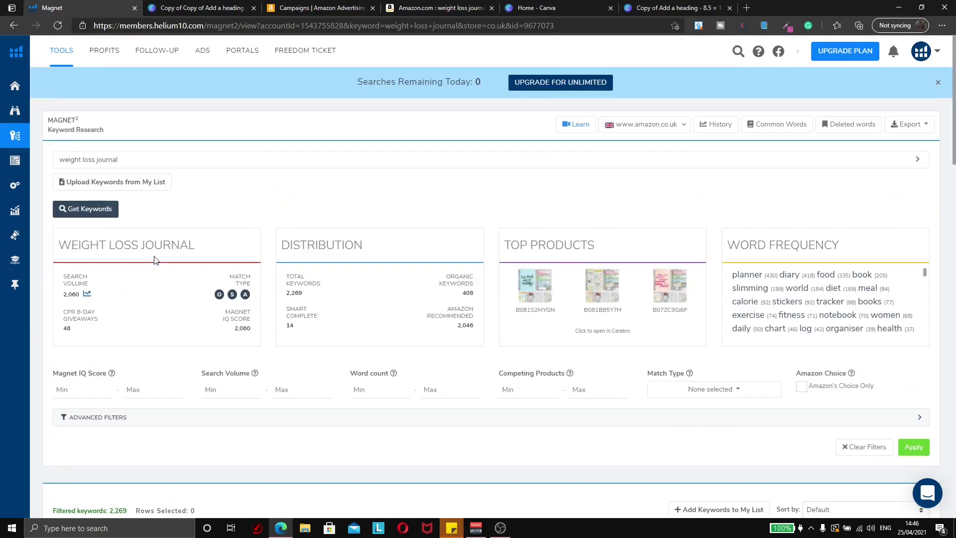
scroll(137, 214, down, 4)
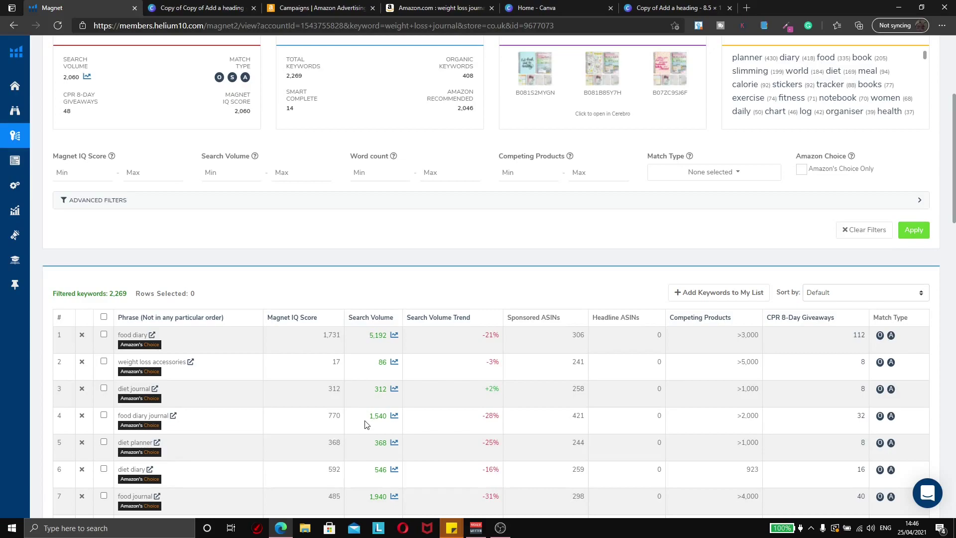
Step: Switch to the Amazon results for "food diary journal" and compare the products' sales ranks and covers across the result pages
key(ctrl+Tab)
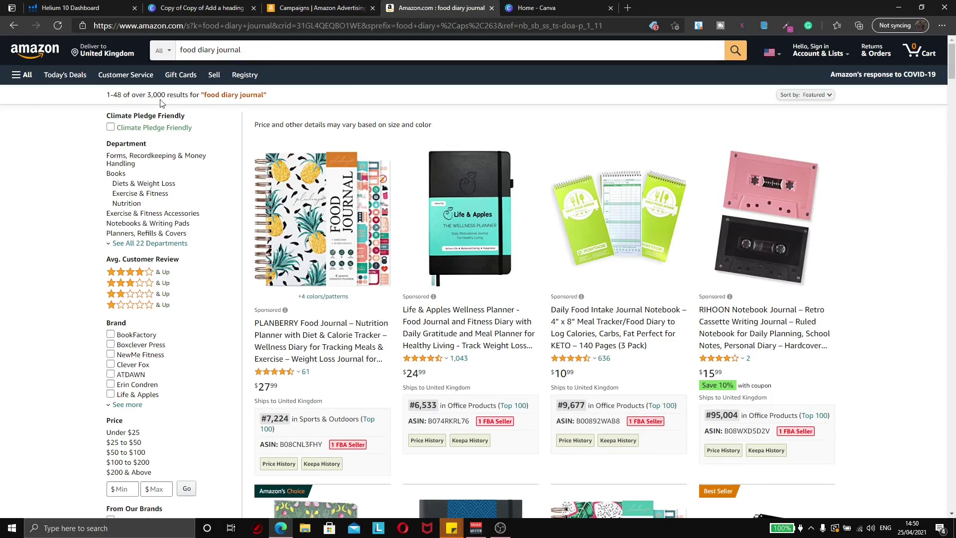
mouse_move(389, 193)
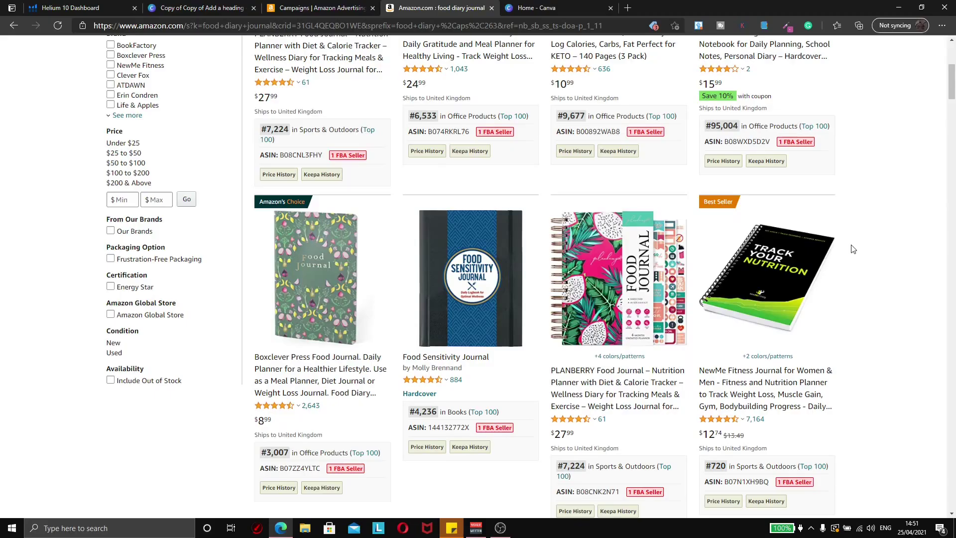
scroll(841, 252, up, 3)
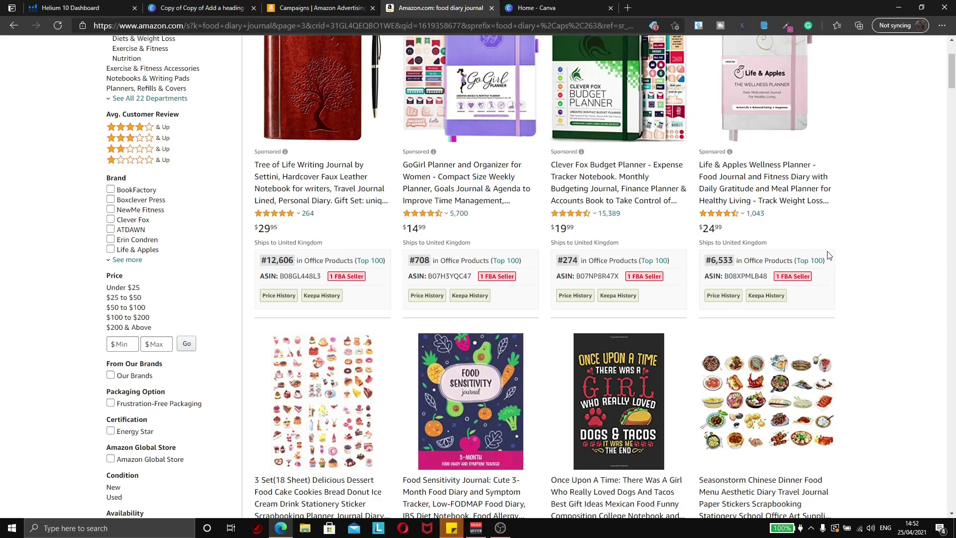
scroll(523, 329, up, 3)
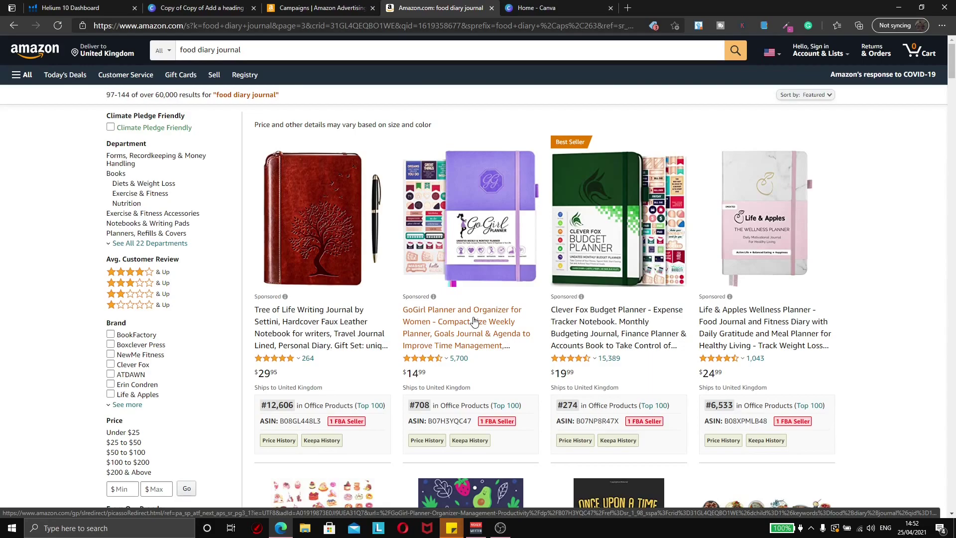
key(alt+Left)
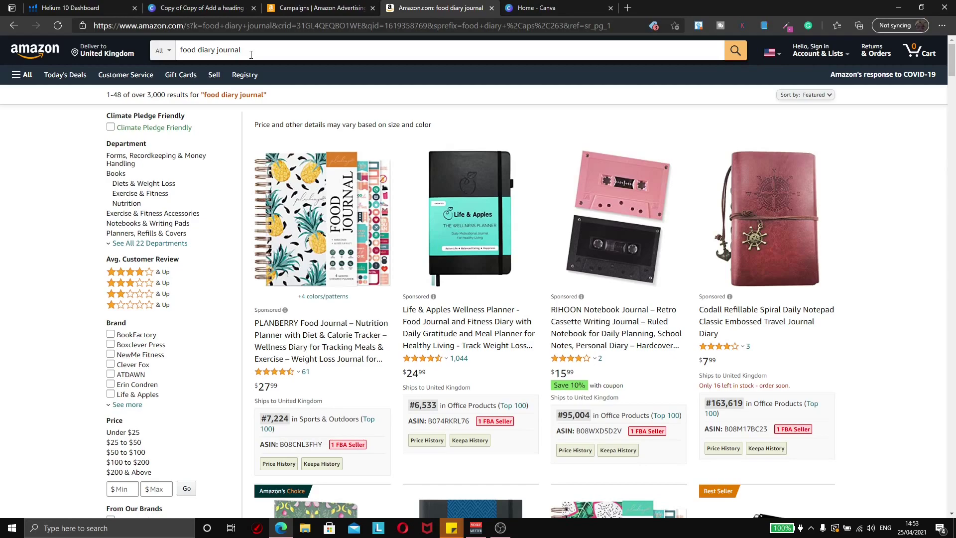
Step: Review Amazon's suggestions for "food diary journal", check the Canva cover, and search for "food diary journal diabetes"
click(258, 51)
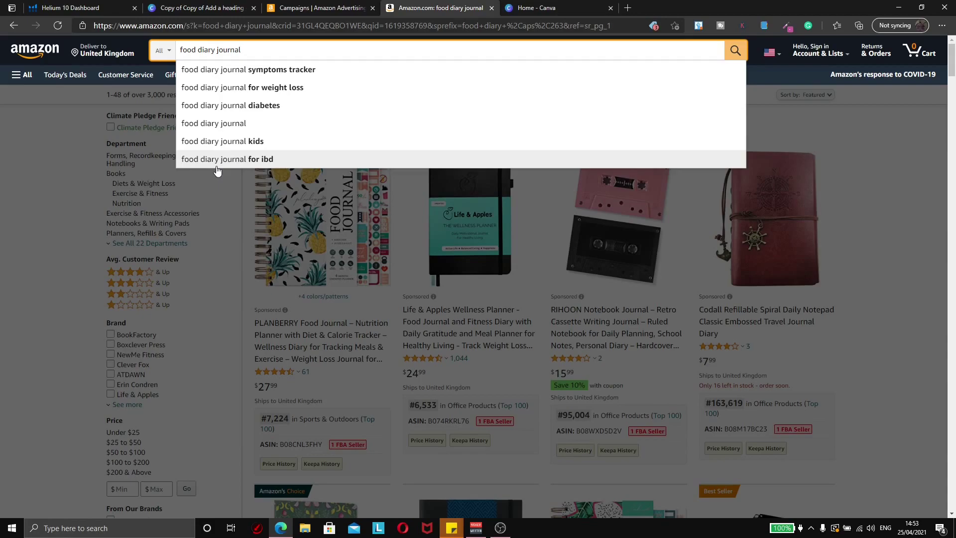
click(204, 8)
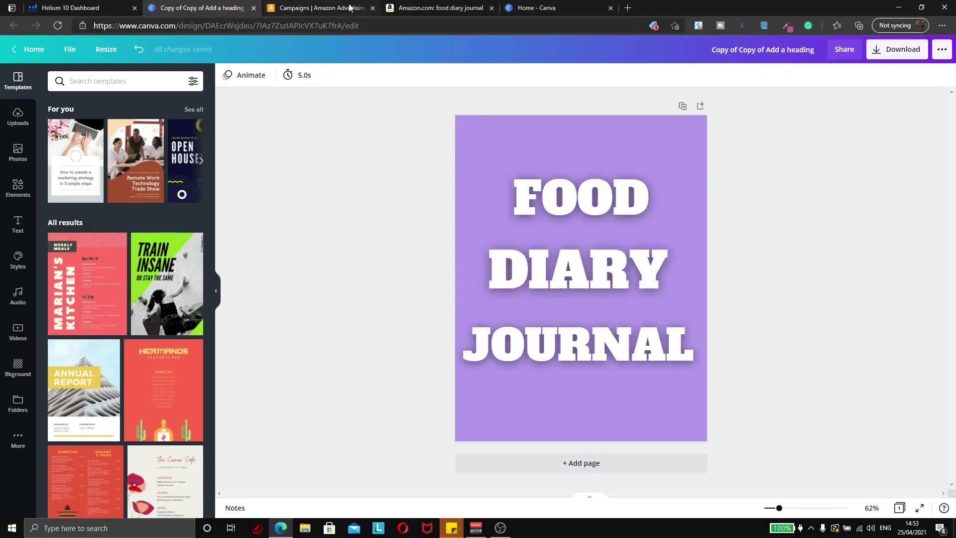
click(421, 9)
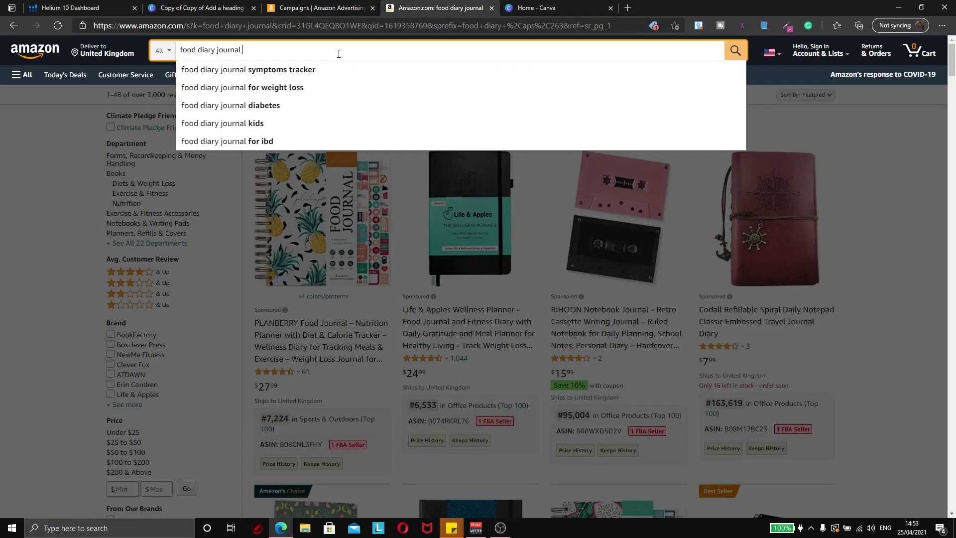
click(271, 106)
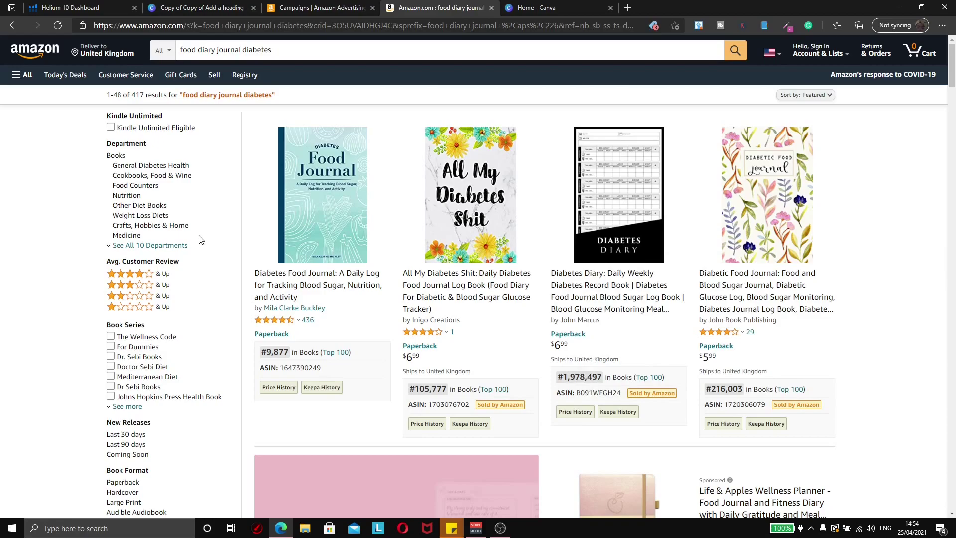
Step: Glance at the Canva cover again, then shorten the Amazon query to "food diary journal" and rerun the search
click(295, 55)
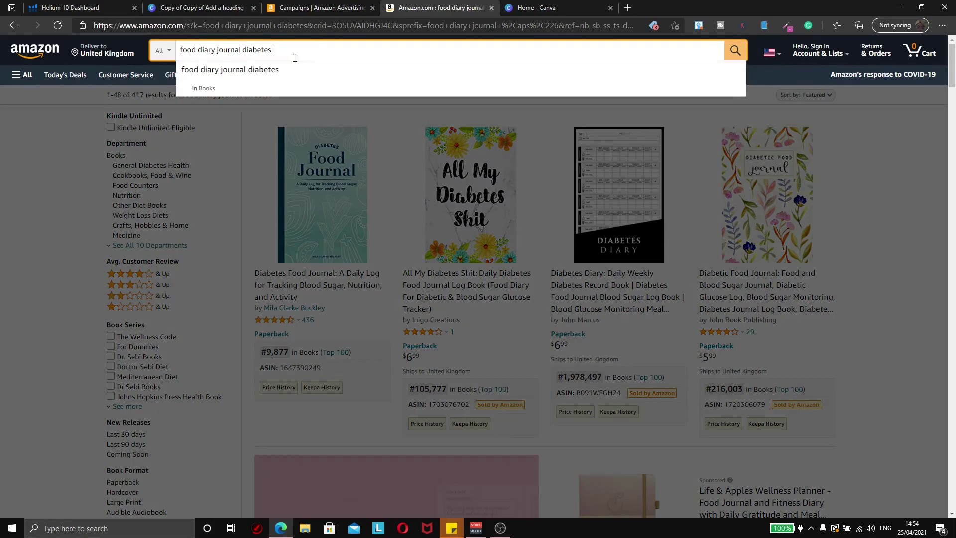
click(88, 185)
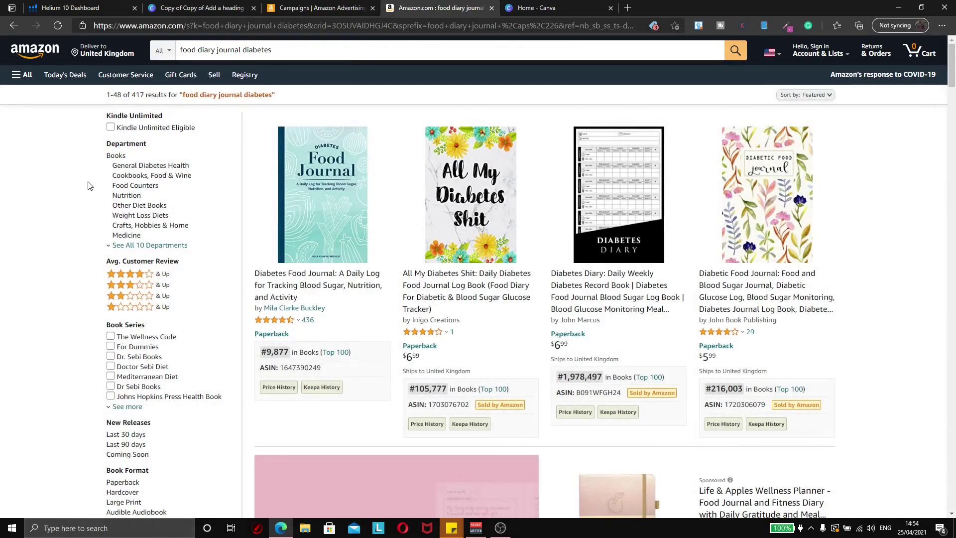
click(201, 8)
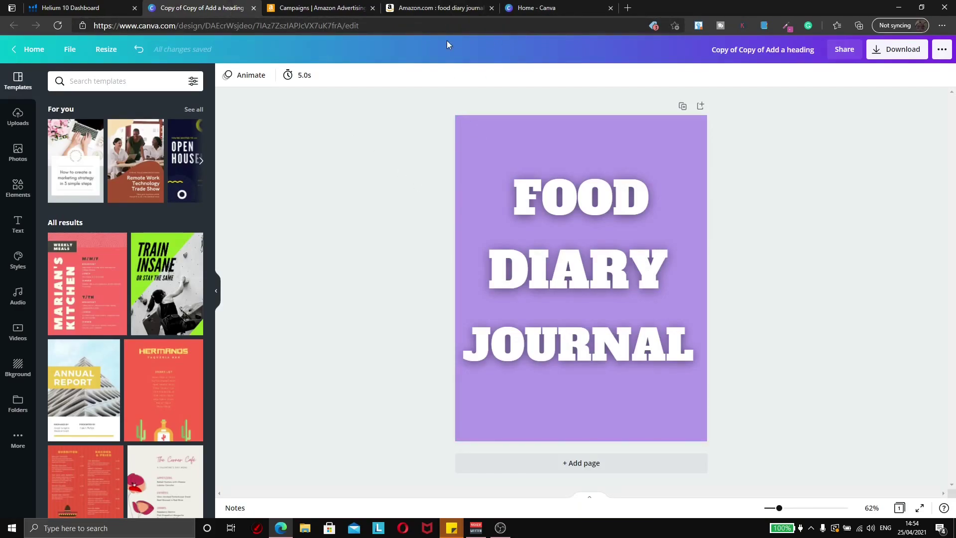
click(442, 8)
click(278, 56)
drag(277, 58, 247, 63)
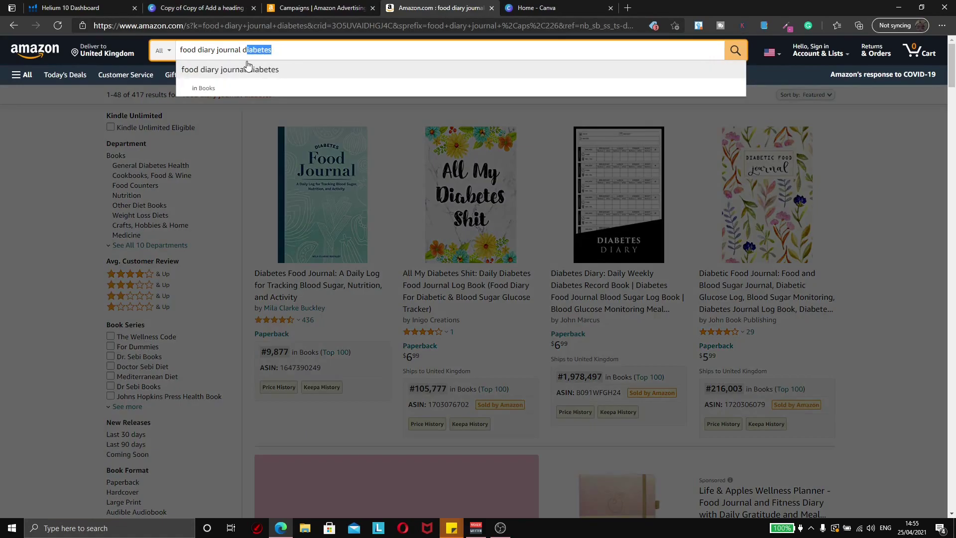
key(BackSpace)
key(BackSpace)
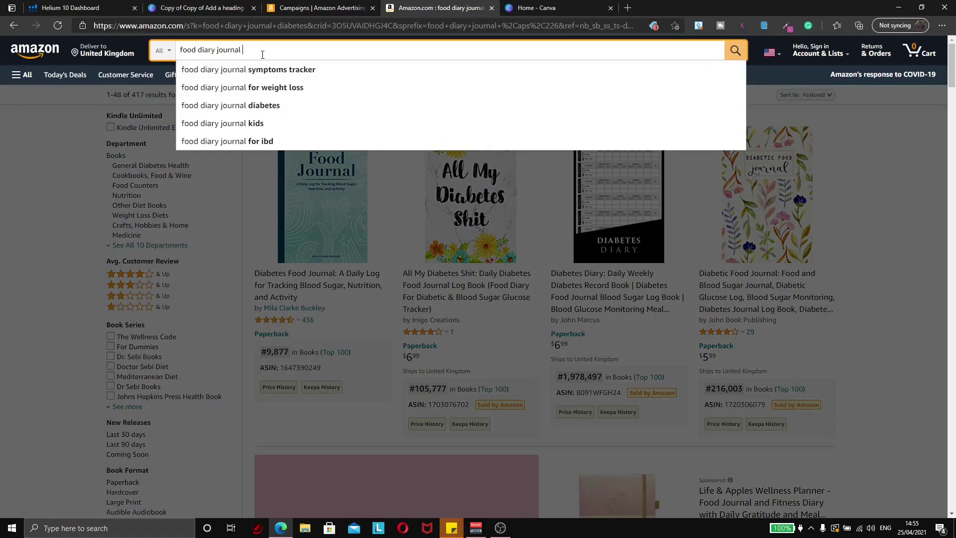
key(Return)
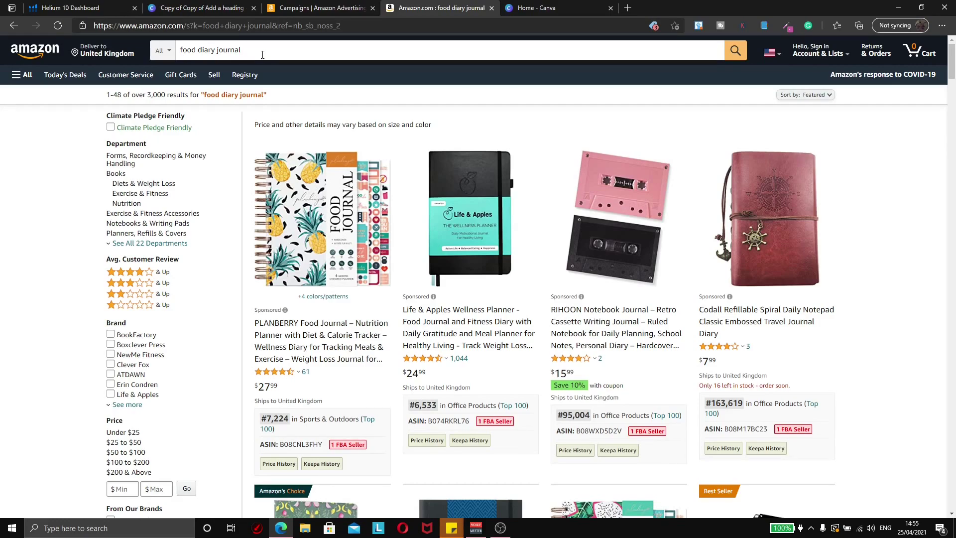
Step: Browse down the "food diary journal" results and examine the sales ranks and cover designs of the listed books
scroll(214, 339, down, 7)
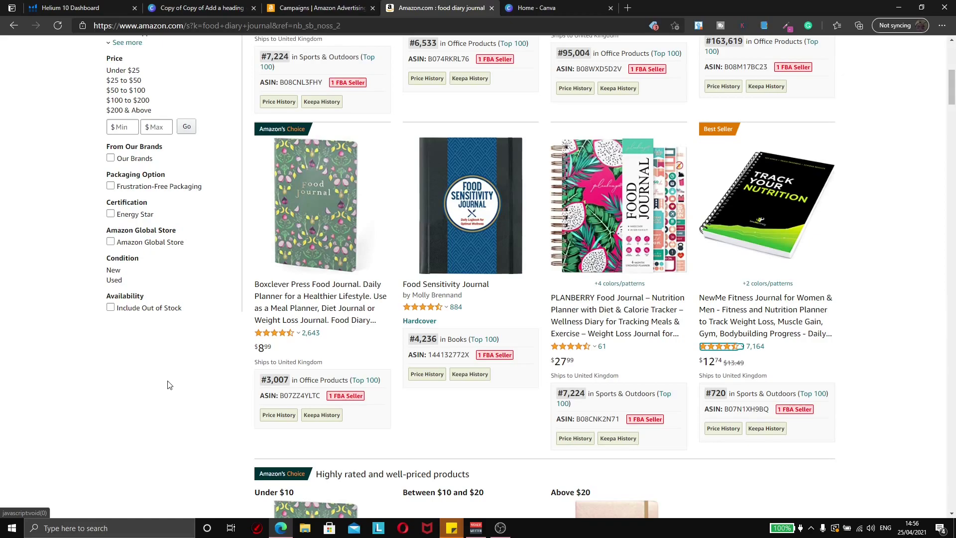
scroll(179, 348, up, 7)
scroll(202, 331, down, 6)
scroll(204, 334, down, 15)
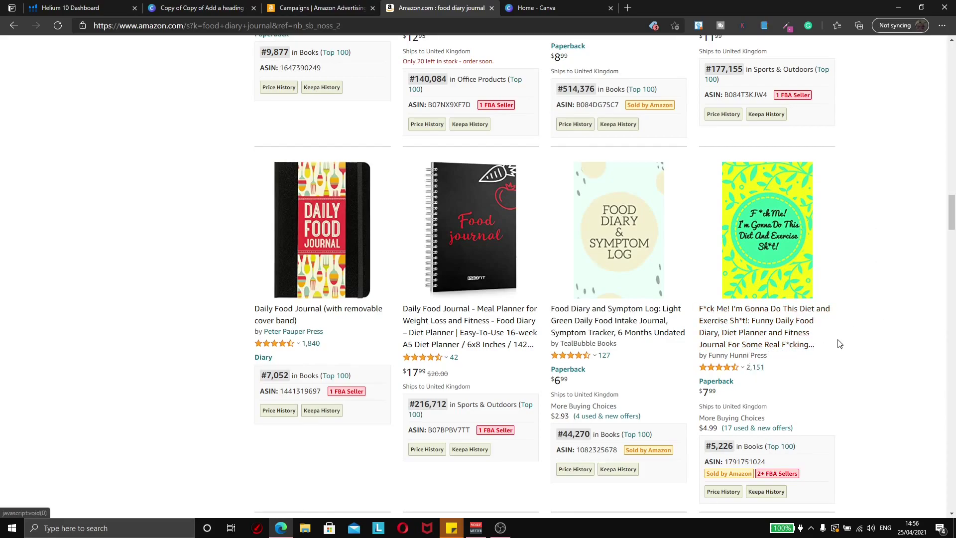
scroll(840, 345, down, 7)
scroll(840, 345, down, 10)
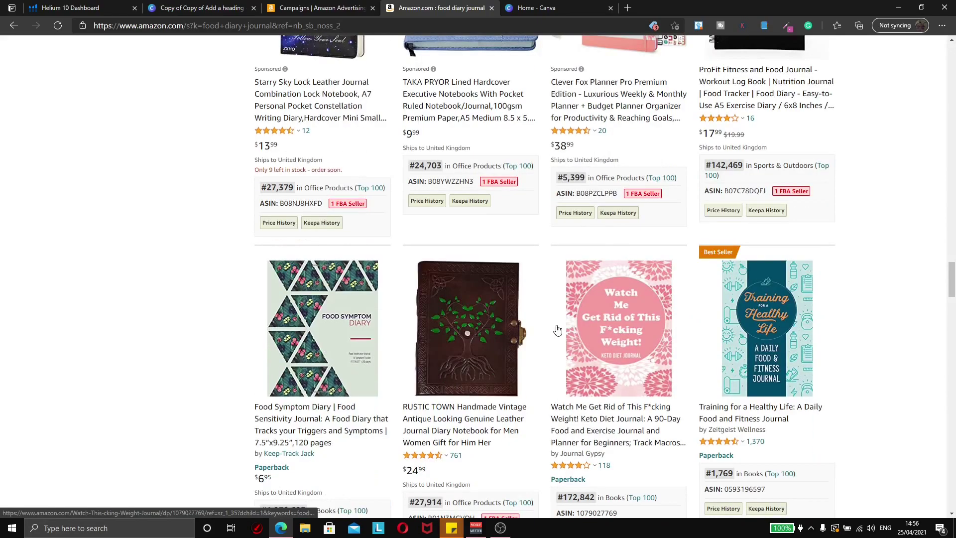
Step: Examine the covers, product details and sales ranks of the keto diet journal and neighbouring food journals in the results
mouse_move(585, 306)
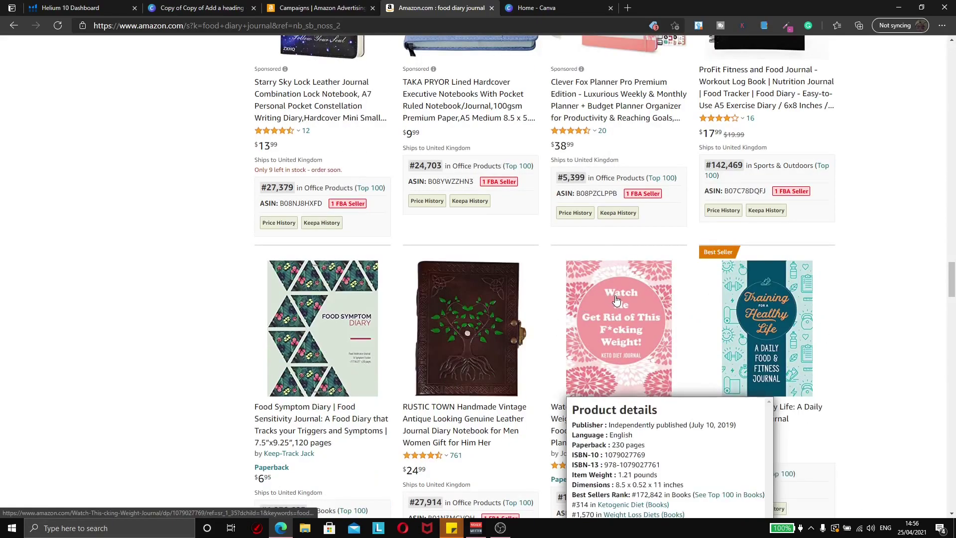
scroll(585, 299, down, 1)
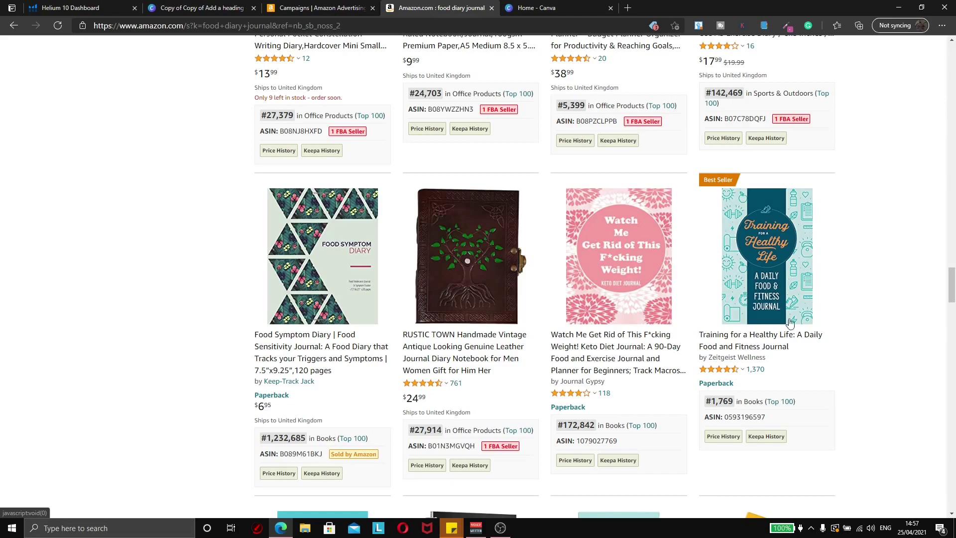
mouse_move(651, 256)
mouse_move(621, 283)
mouse_move(647, 206)
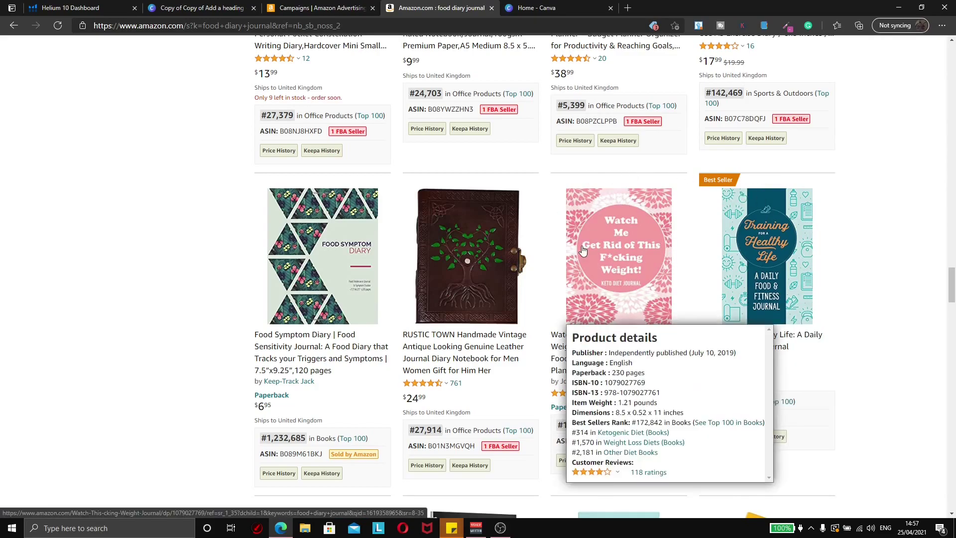
scroll(854, 319, down, 2)
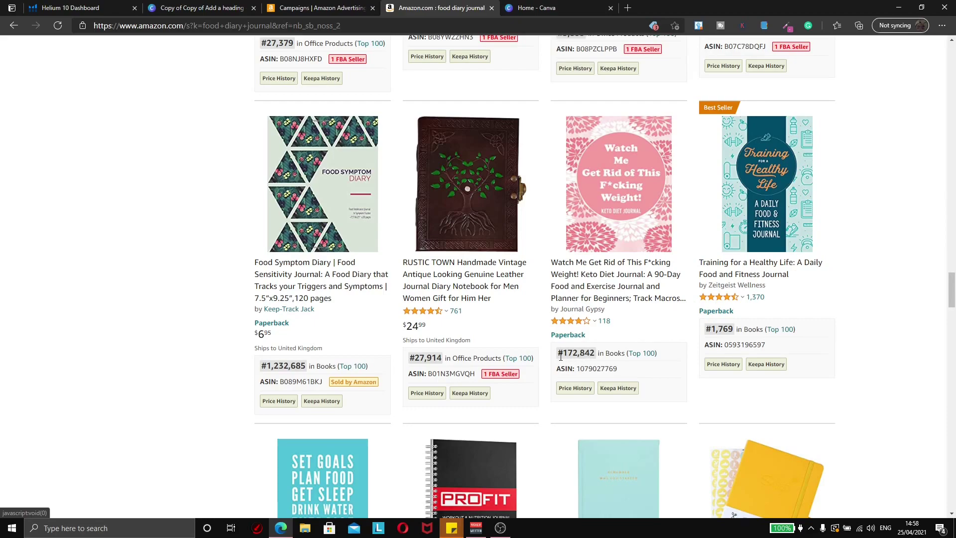
scroll(561, 357, down, 10)
Step: Add "swear word" and "motivional quotes" as the cover niches in the sticky note
key(alt+Tab)
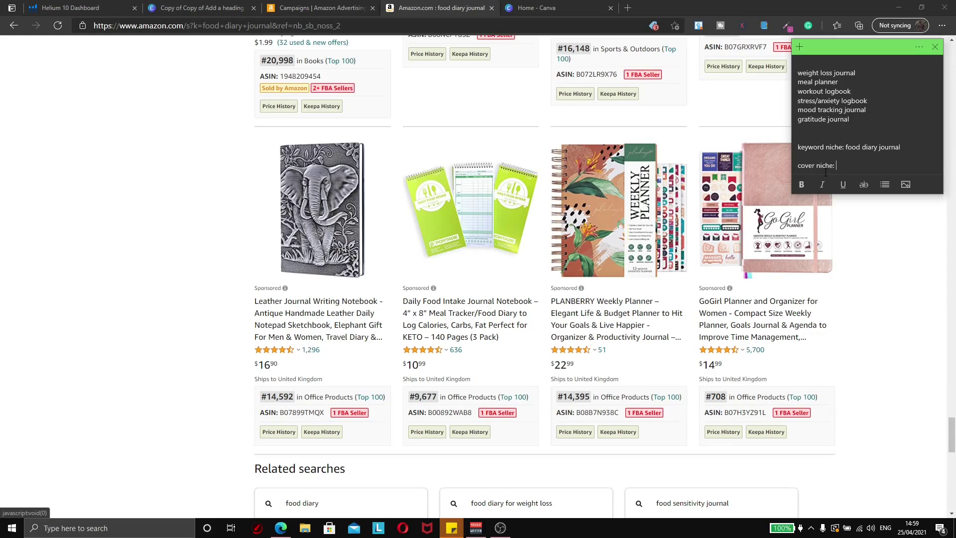
text(swear word)
key(Return)
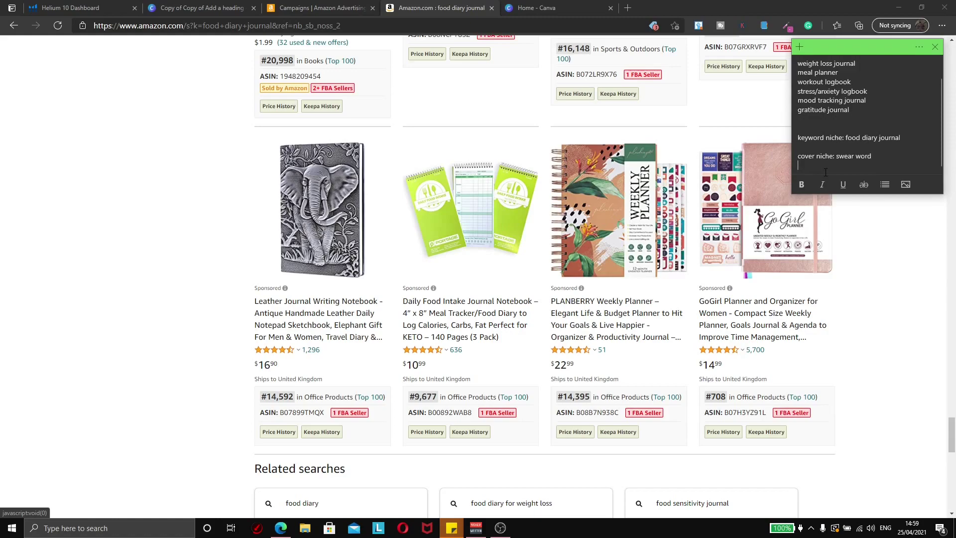
text(motivional quotes)
triple_click(855, 167)
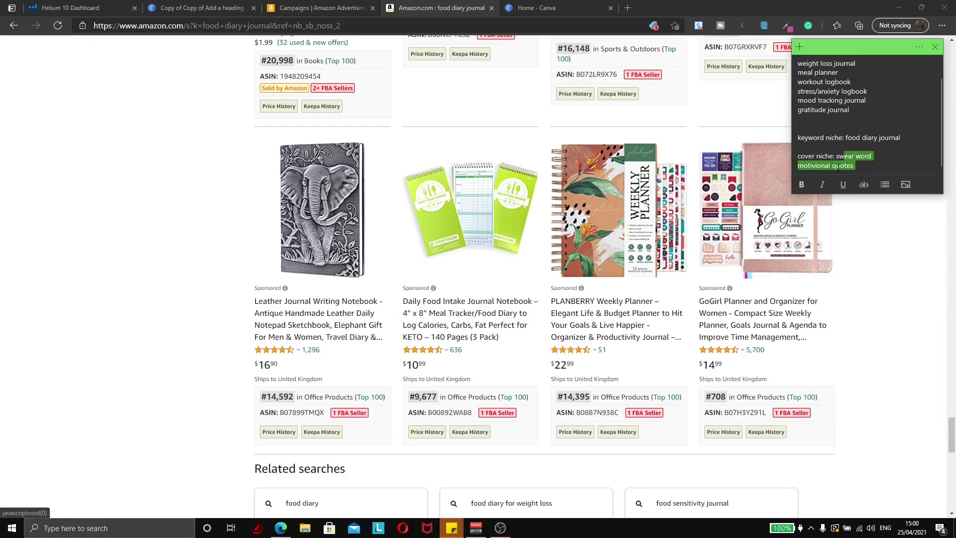
click(836, 166)
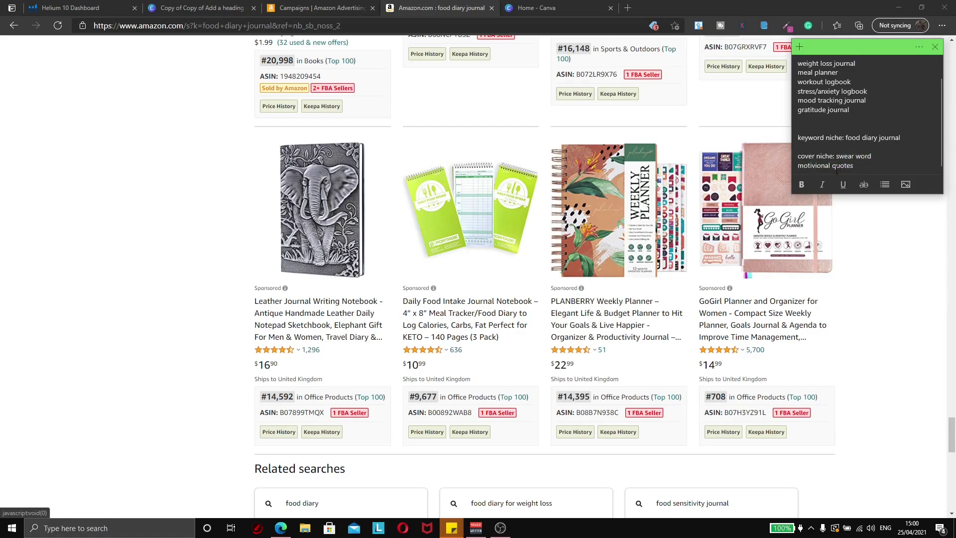
click(744, 291)
Step: Compare the Canva cover with the noted niches and the keto diet journal's cover in the Amazon results
key(ctrl+2)
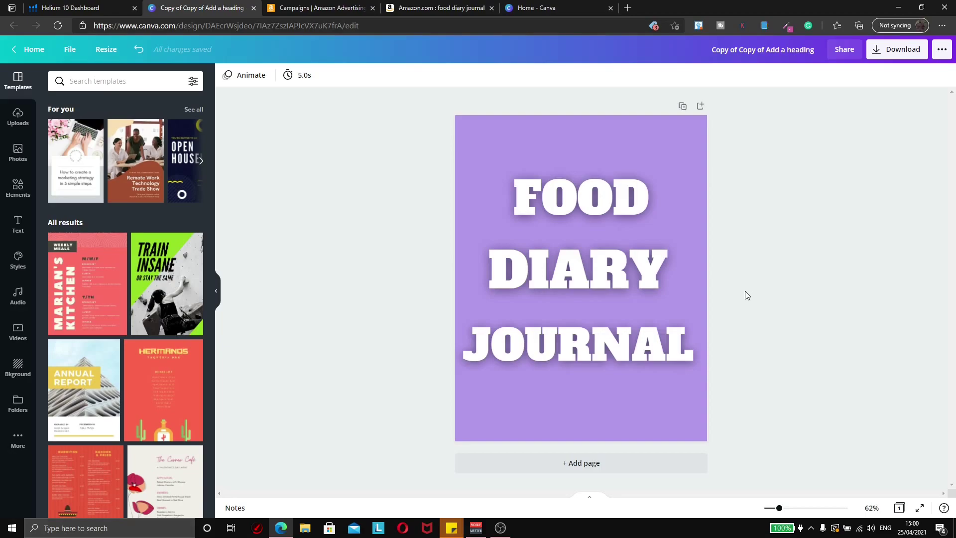
key(alt+Tab)
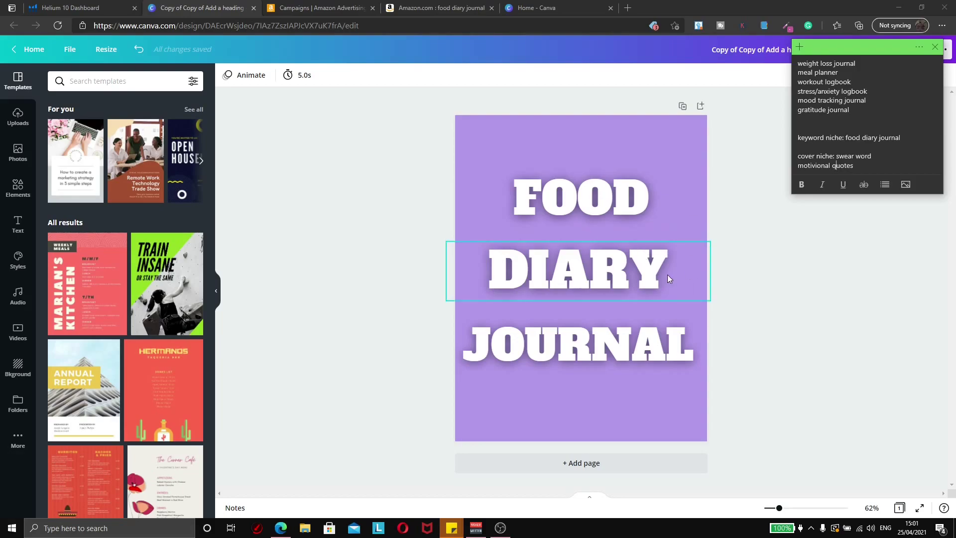
key(ctrl+4)
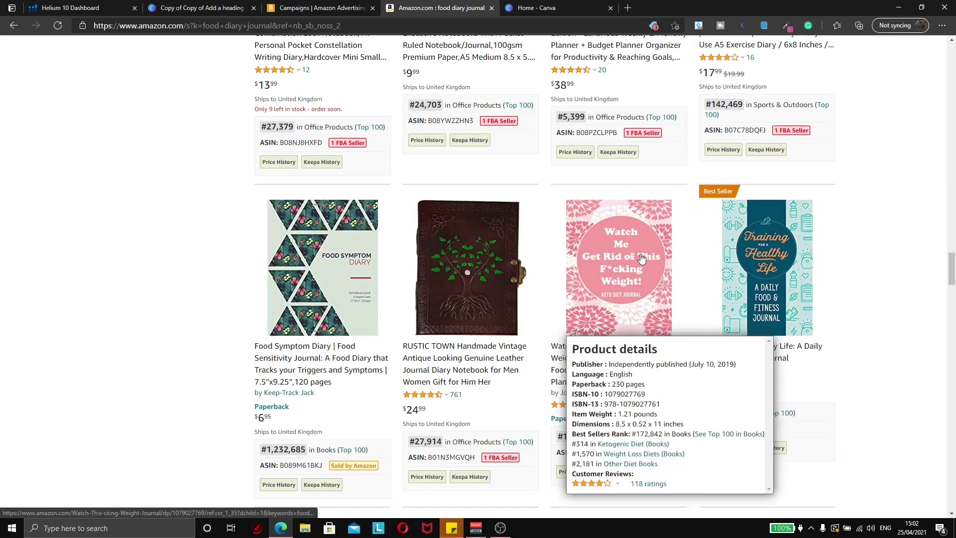
mouse_move(823, 260)
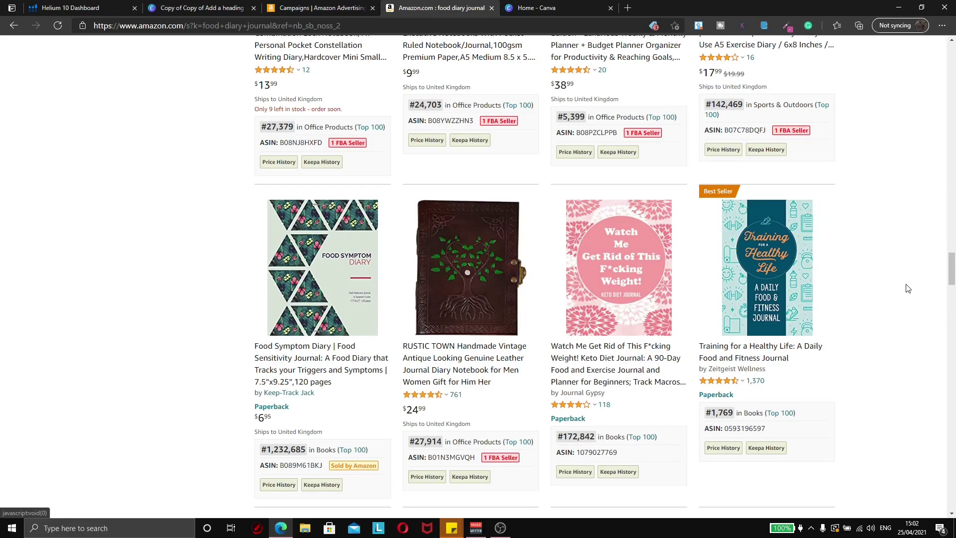
Step: Switch to the Canva cover and move the "TIME TO MELT THIS MOTHERF*CKING FAT" text slightly lower
key(ctrl+2)
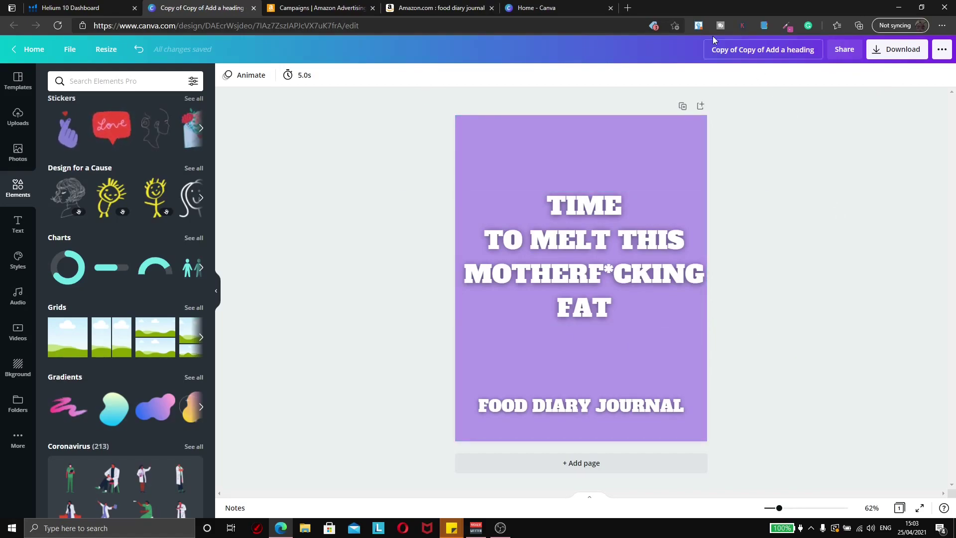
drag(587, 207, 594, 234)
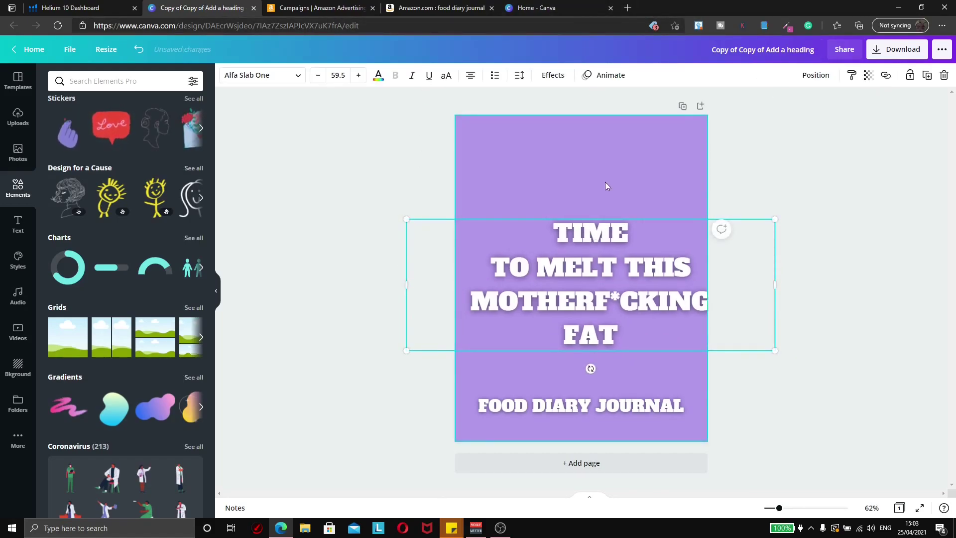
click(556, 138)
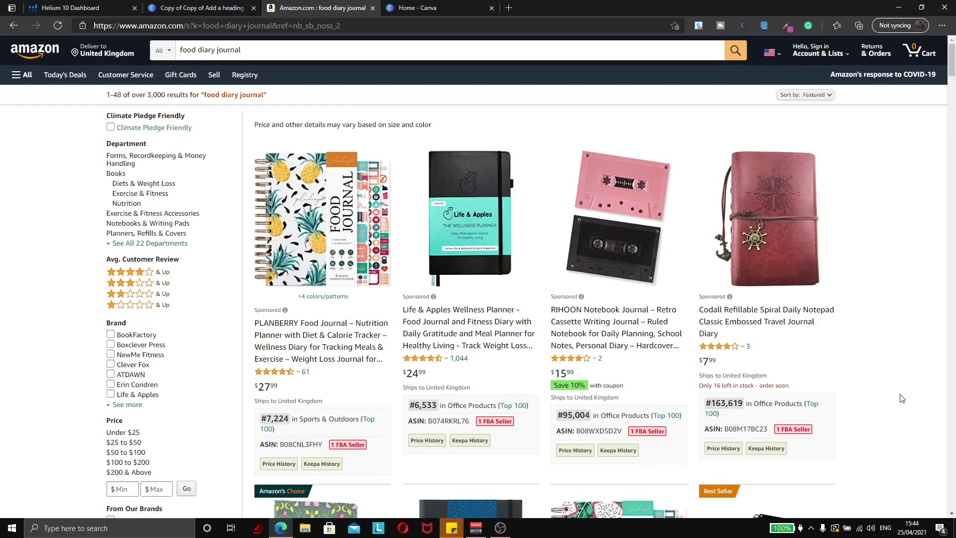
Step: Check the Canva cover and review Helium 10's search volume data for "food diary journal"
click(229, 13)
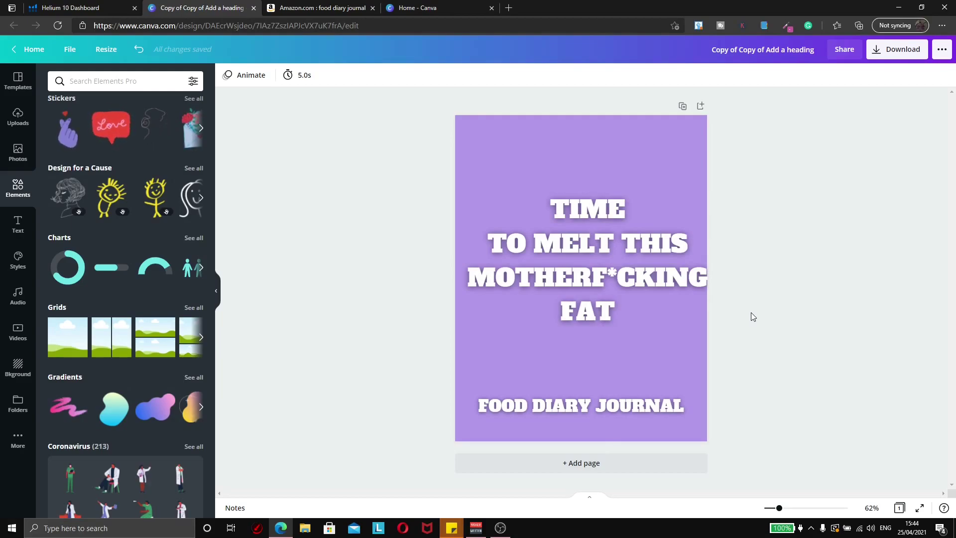
key(ctrl+shift+Tab)
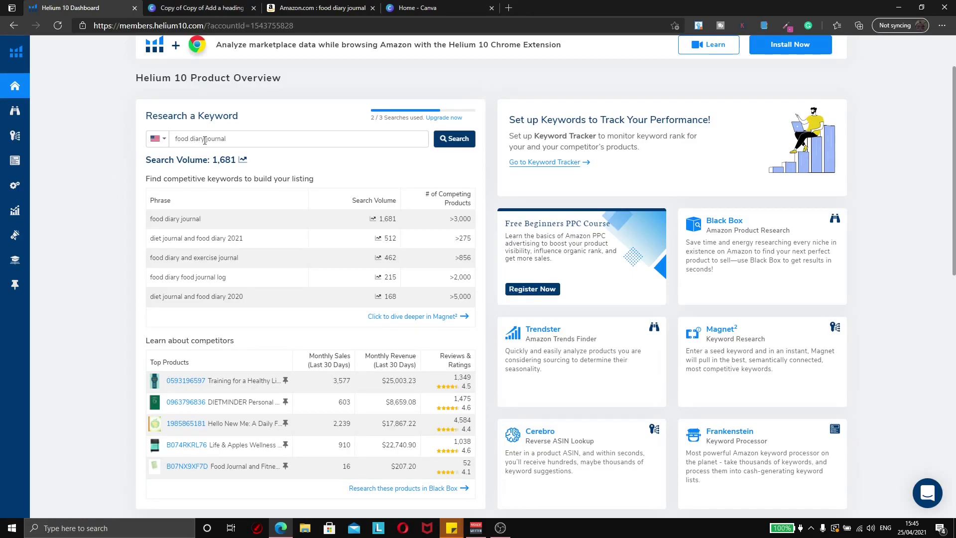
mouse_move(34, 93)
Step: Nudge the cover's main slogan slightly down in Canva and place the Amazon page directly after Helium 10
click(199, 8)
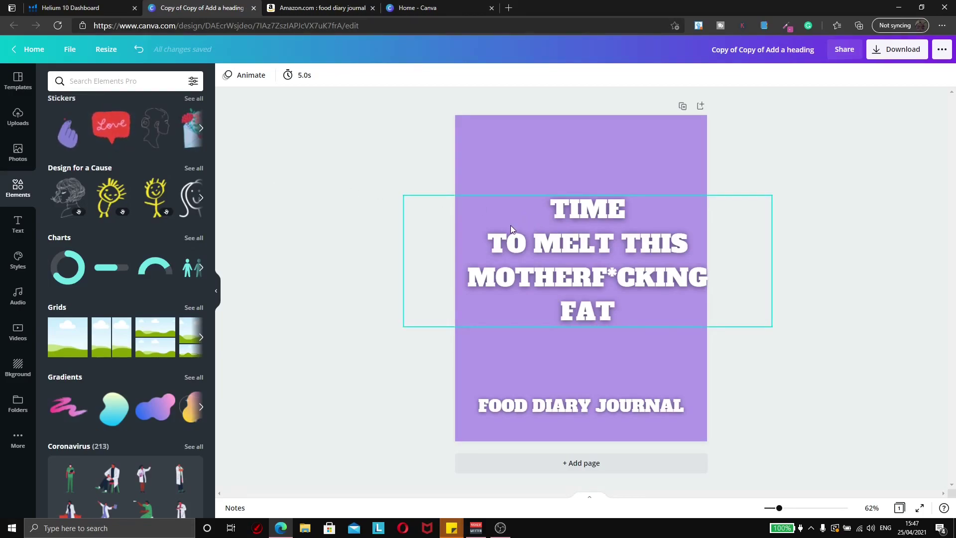
drag(511, 229, 515, 243)
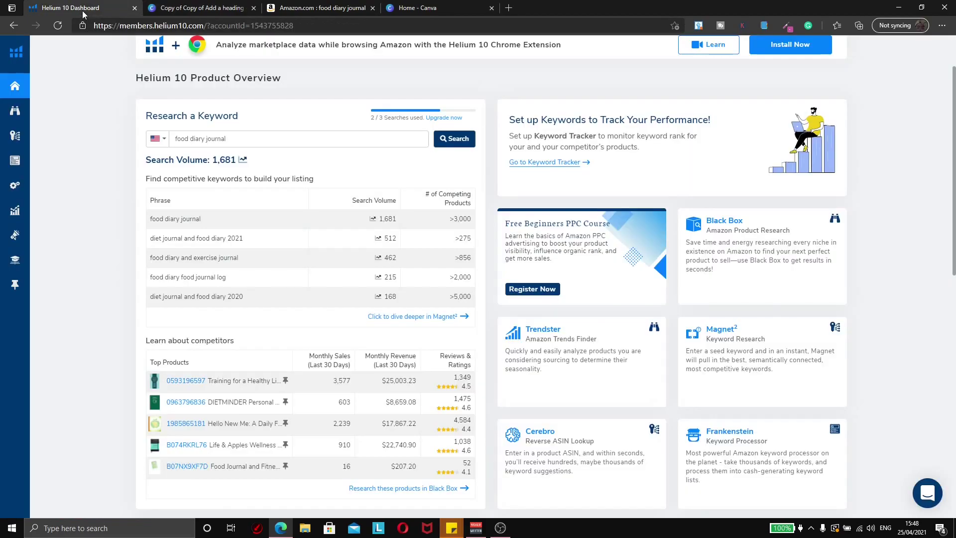
click(80, 9)
drag(319, 8, 199, 8)
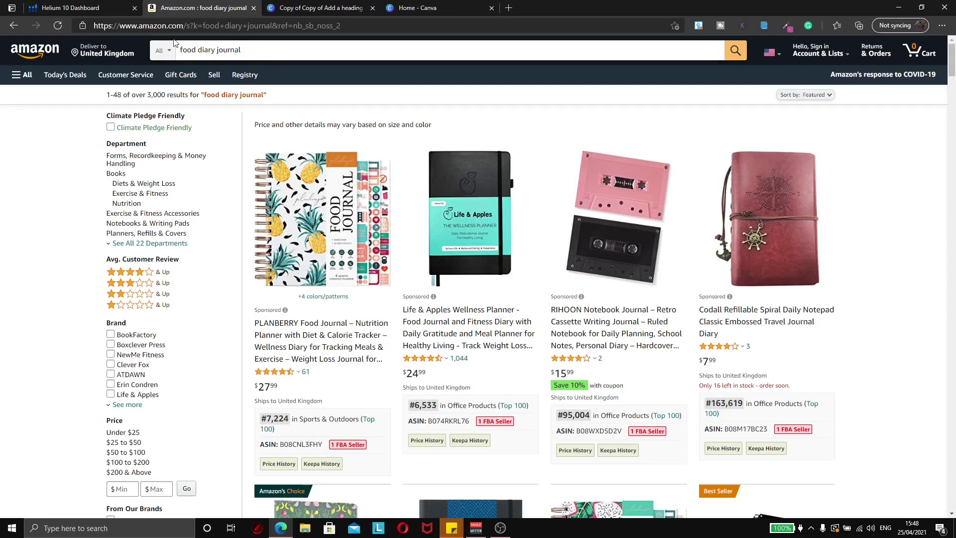
Step: Examine the Helium 10 search volume and competing products for "diet journal and food diary 2021"
click(82, 8)
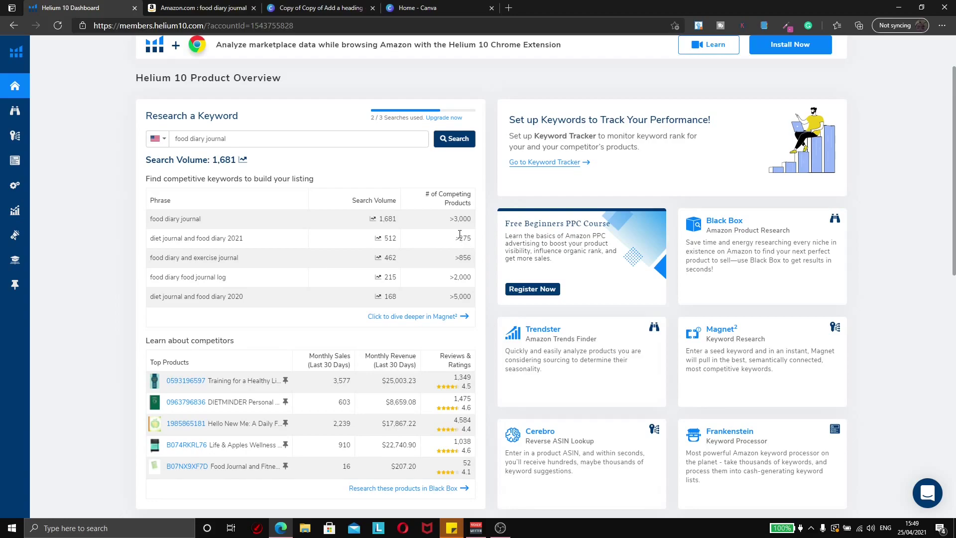
drag(150, 241, 258, 245)
click(272, 244)
drag(150, 239, 256, 241)
click(240, 267)
Step: Switch to the Amazon "food diary journal" results and examine the sales ranks and covers of the first listed journals
key(ctrl+Tab)
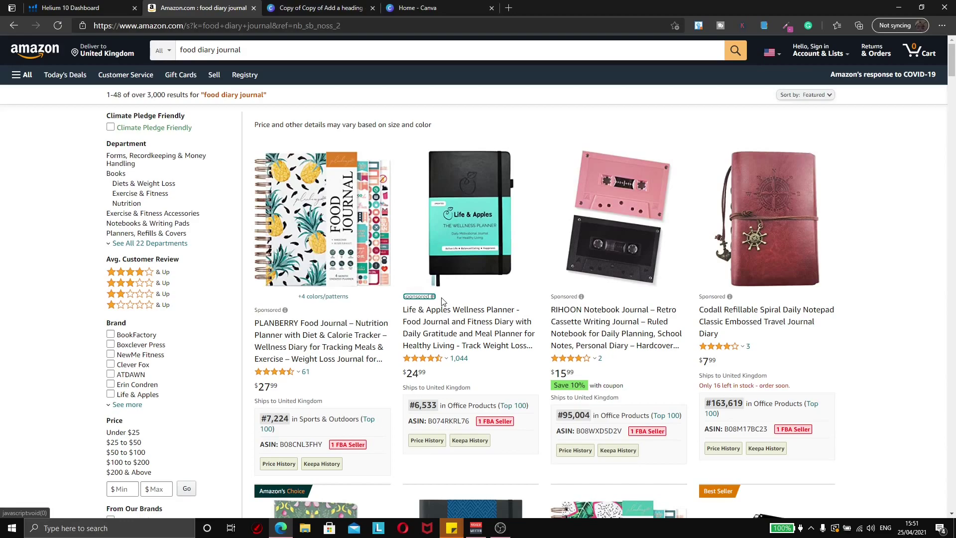
mouse_move(512, 292)
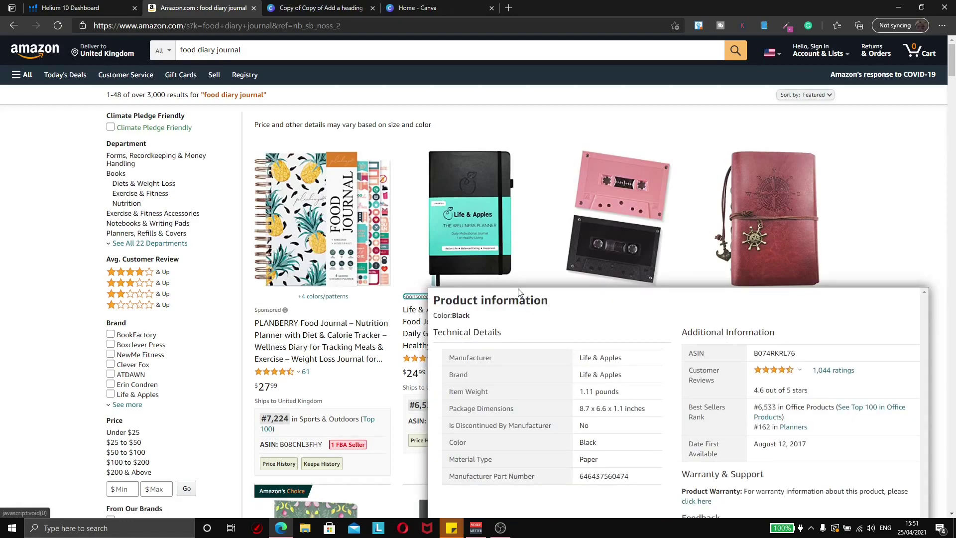
scroll(380, 239, down, 4)
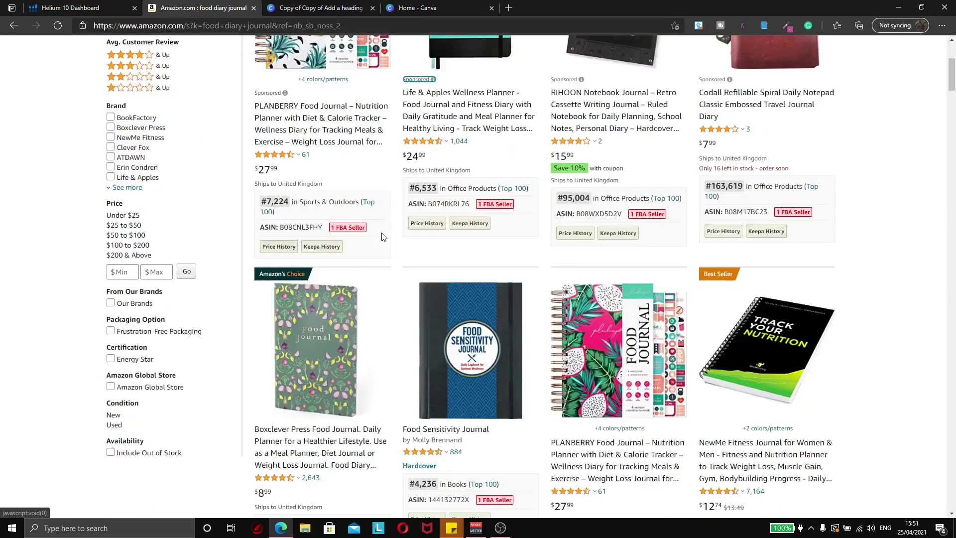
scroll(384, 237, down, 7)
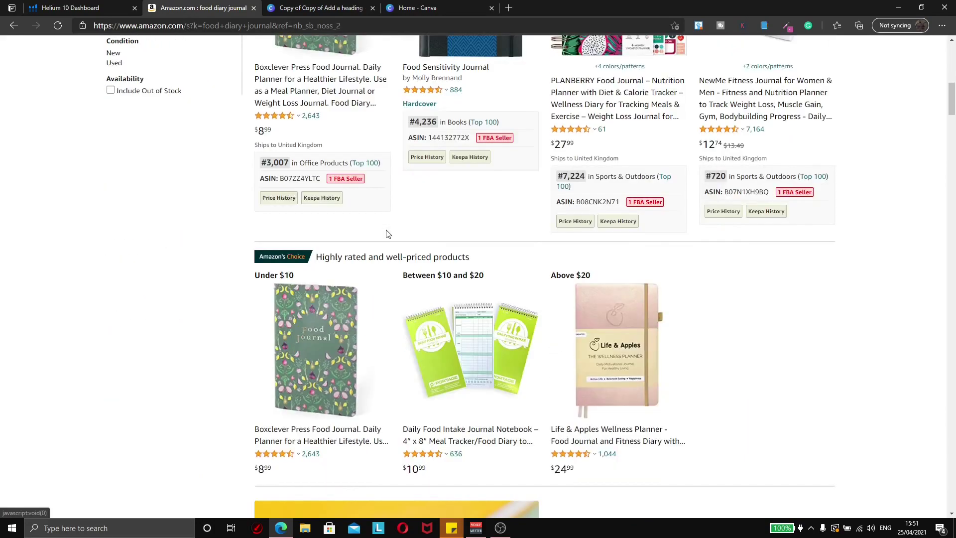
scroll(386, 236, down, 3)
scroll(202, 251, down, 6)
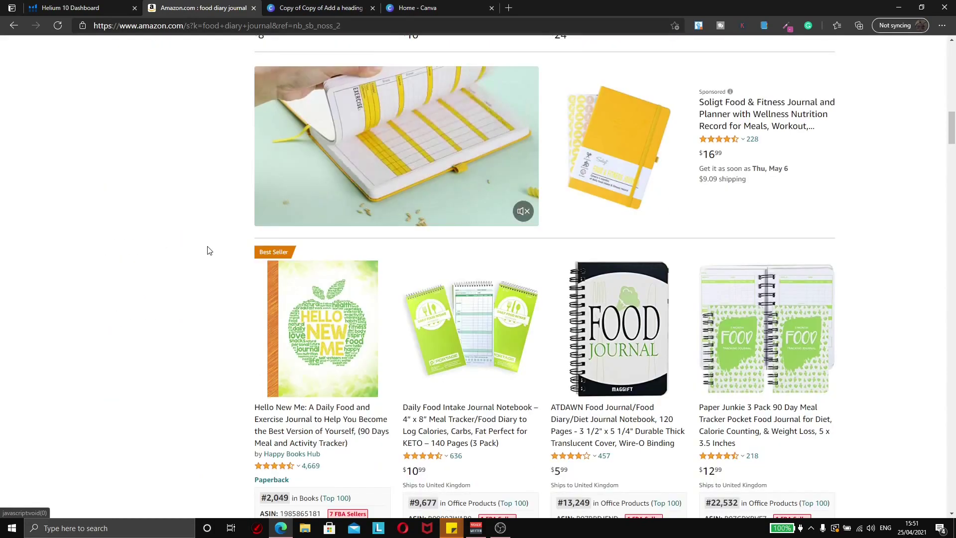
scroll(200, 249, down, 1)
mouse_move(805, 239)
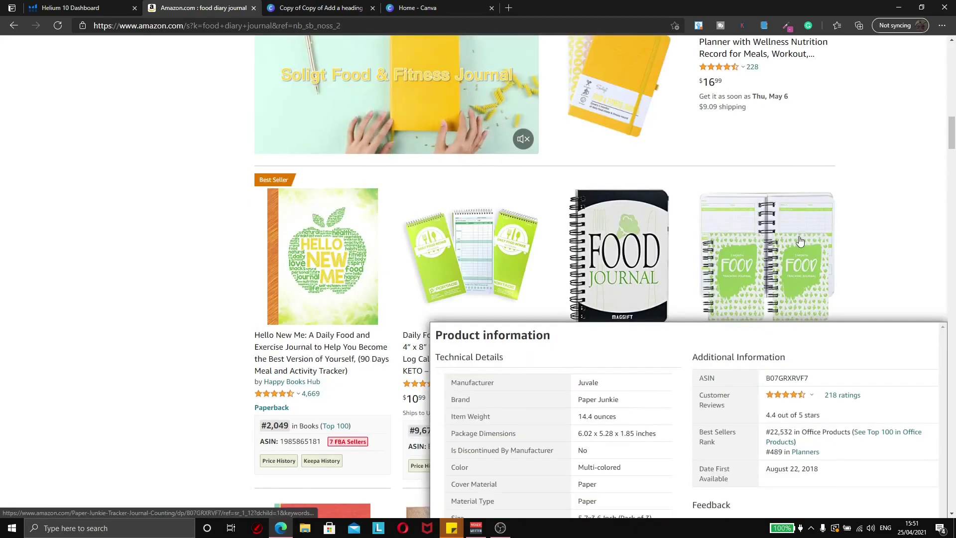
mouse_move(616, 202)
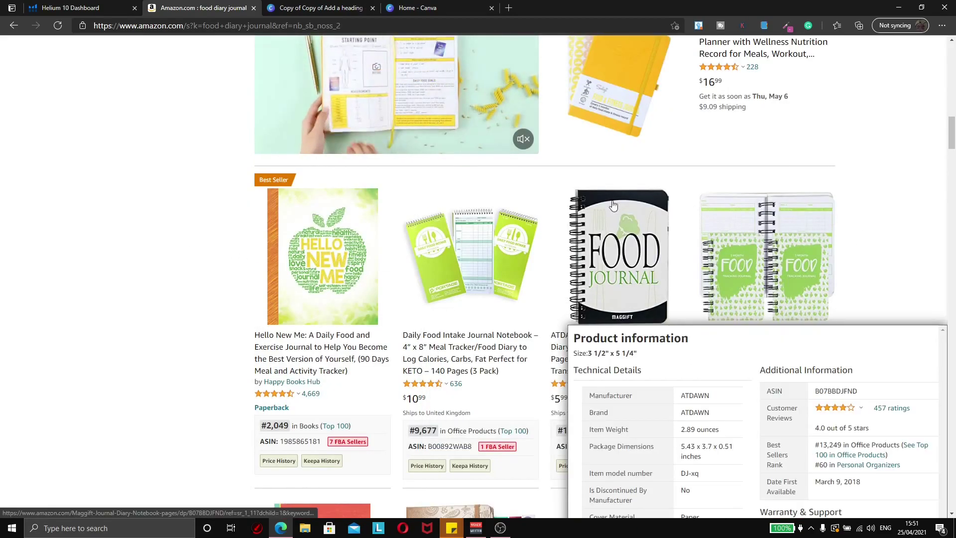
scroll(841, 225, down, 3)
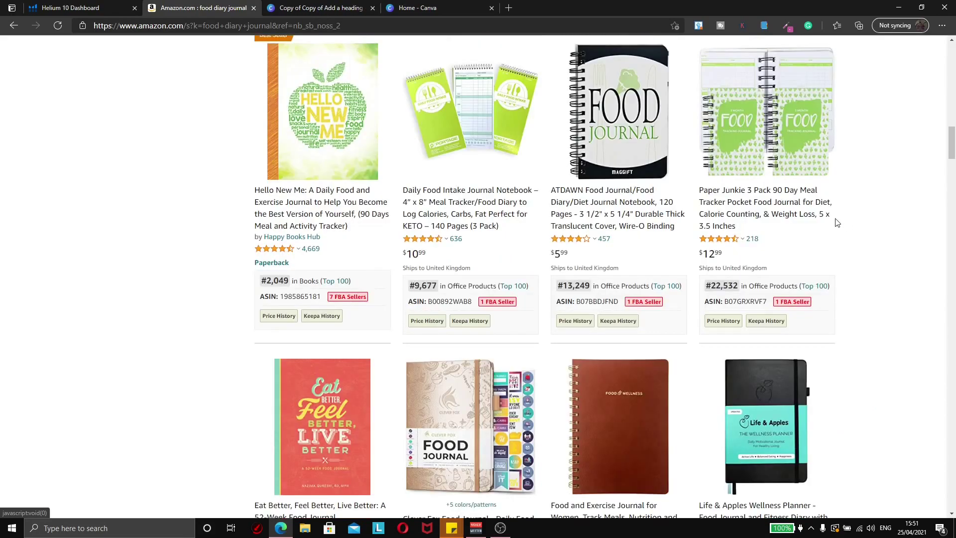
scroll(188, 239, up, 1)
mouse_move(312, 195)
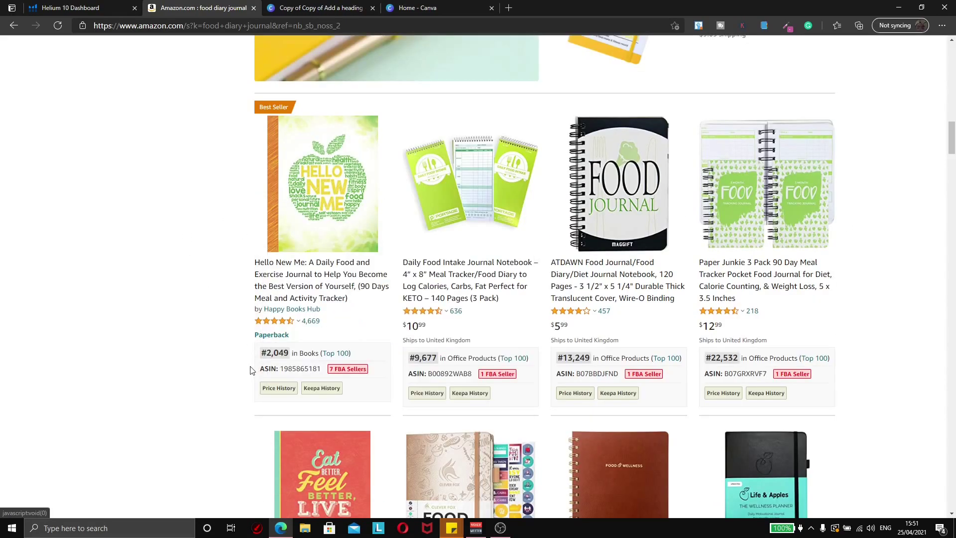
Step: Examine the ranks and covers of the food journals further down the results, then return to the first listings
scroll(179, 330, down, 3)
scroll(167, 310, down, 15)
mouse_move(624, 269)
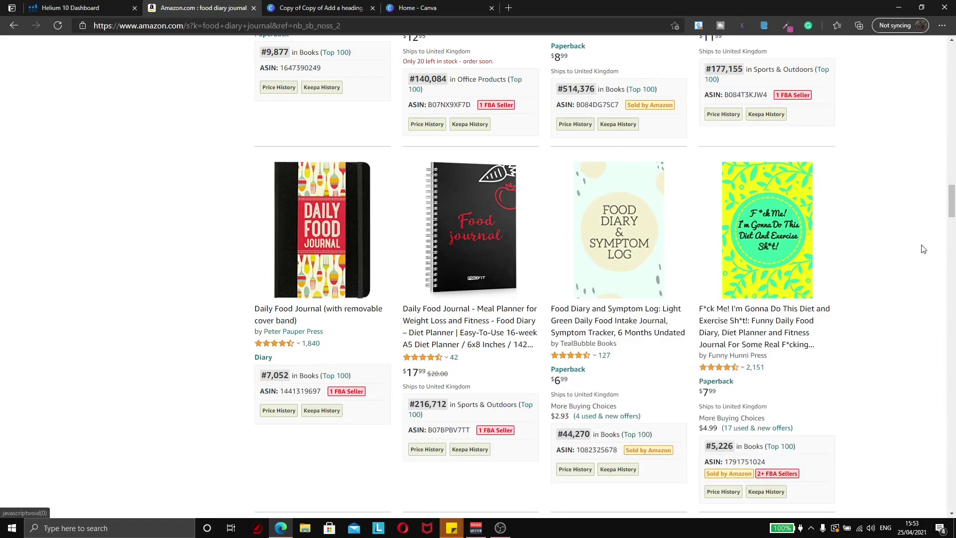
scroll(923, 249, down, 8)
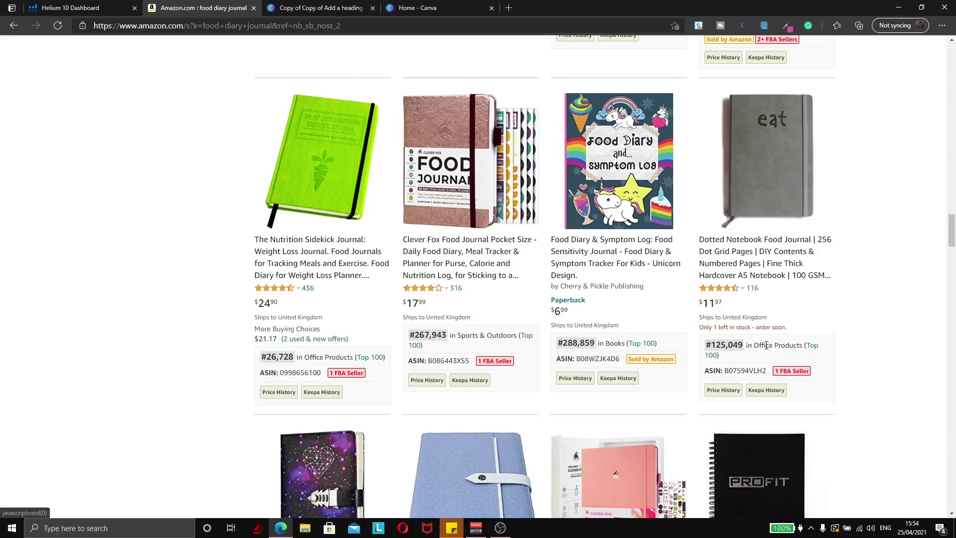
drag(950, 229, 951, 60)
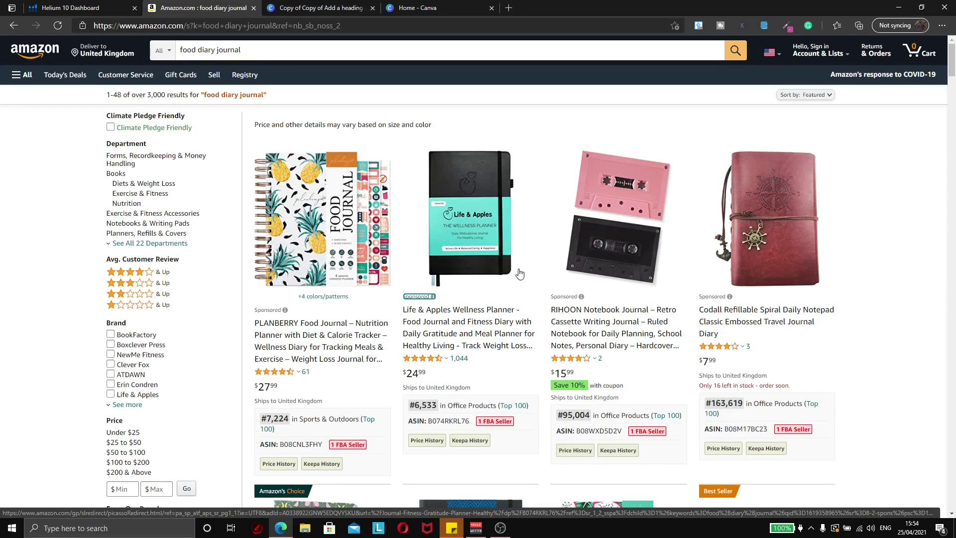
scroll(519, 274, down, 1)
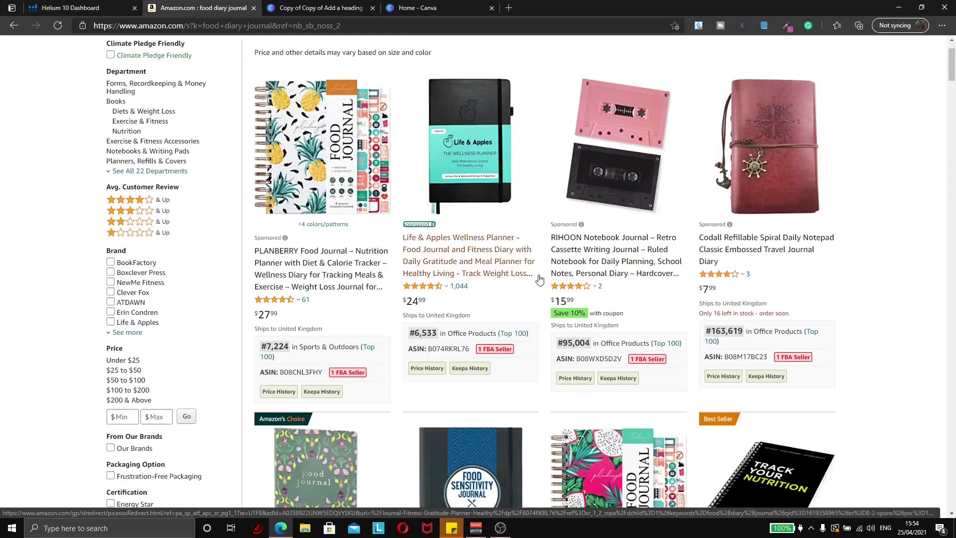
scroll(467, 282, up, 1)
mouse_move(466, 283)
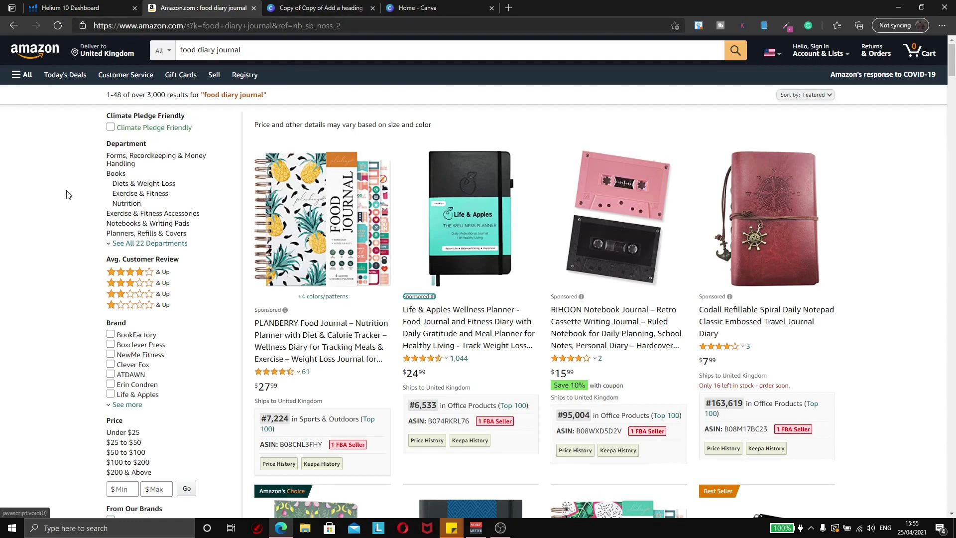
Step: Switch to the Canva cover and centre the main slogan horizontally on the page
key(ctrl+Tab)
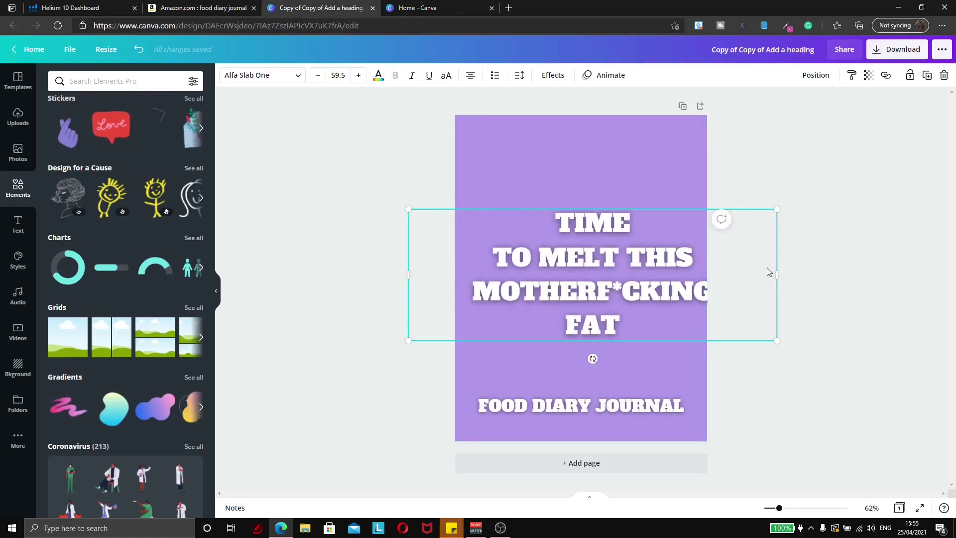
drag(652, 281, 640, 281)
click(812, 240)
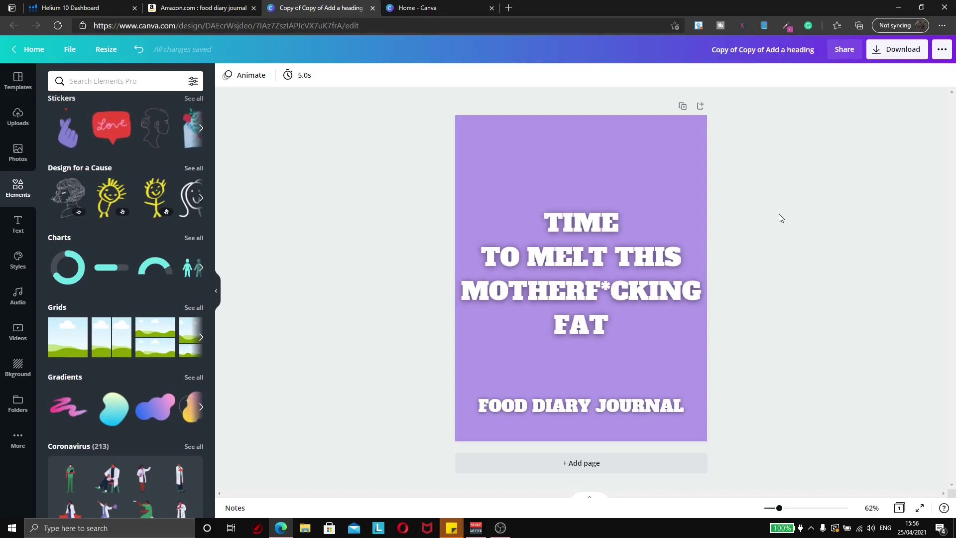
Step: Replace the cover's main slogan with "JUST LOSE THE F*CKING F*T", one word per line
click(607, 288)
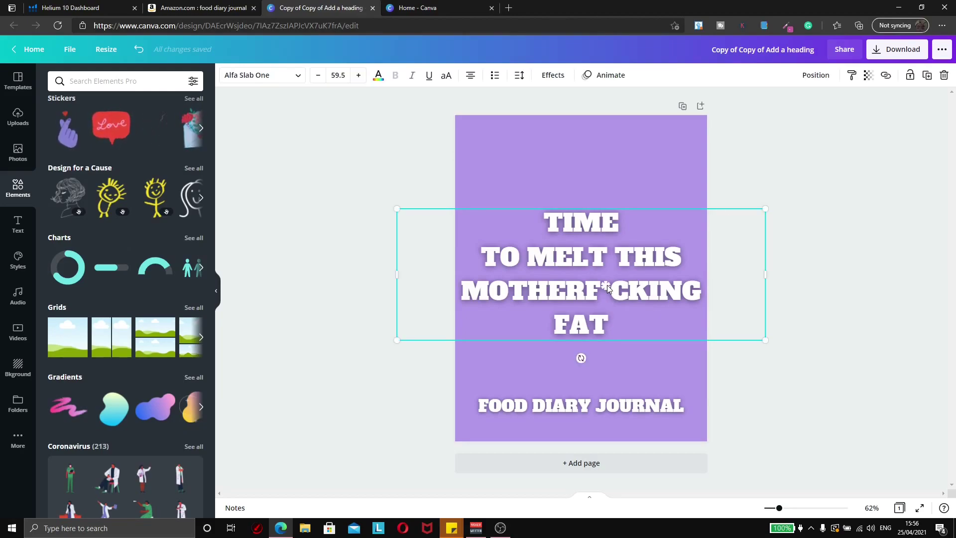
drag(608, 326, 553, 231)
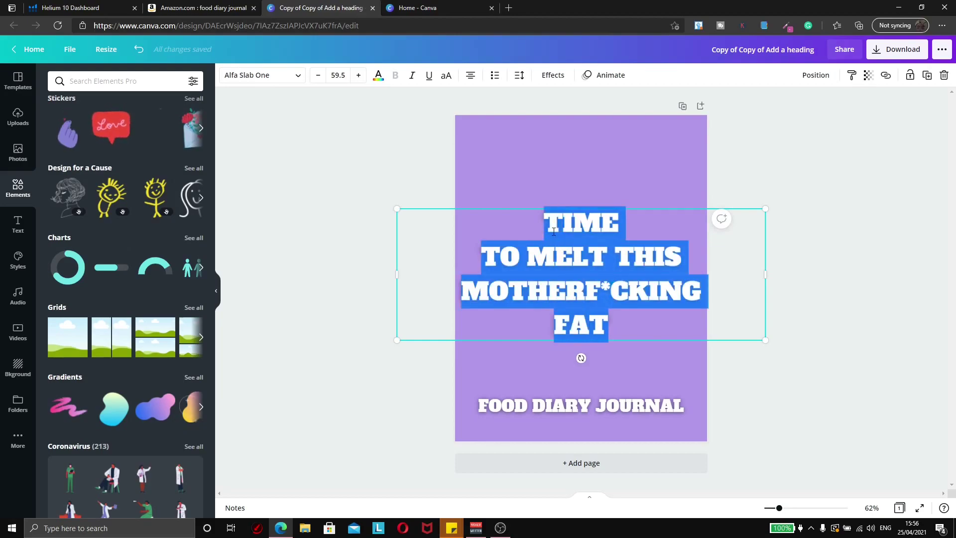
text(JUST LOSE THE F*CKING F*T)
click(663, 177)
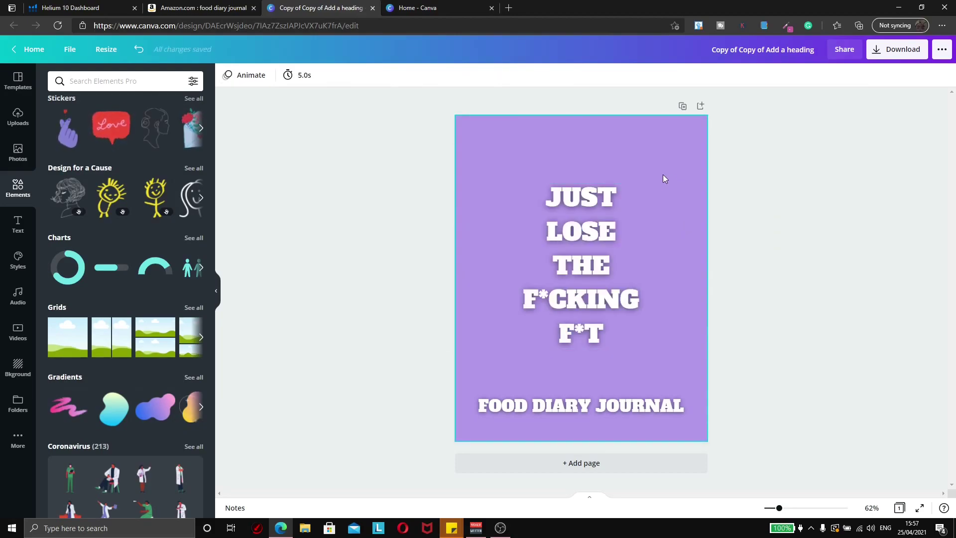